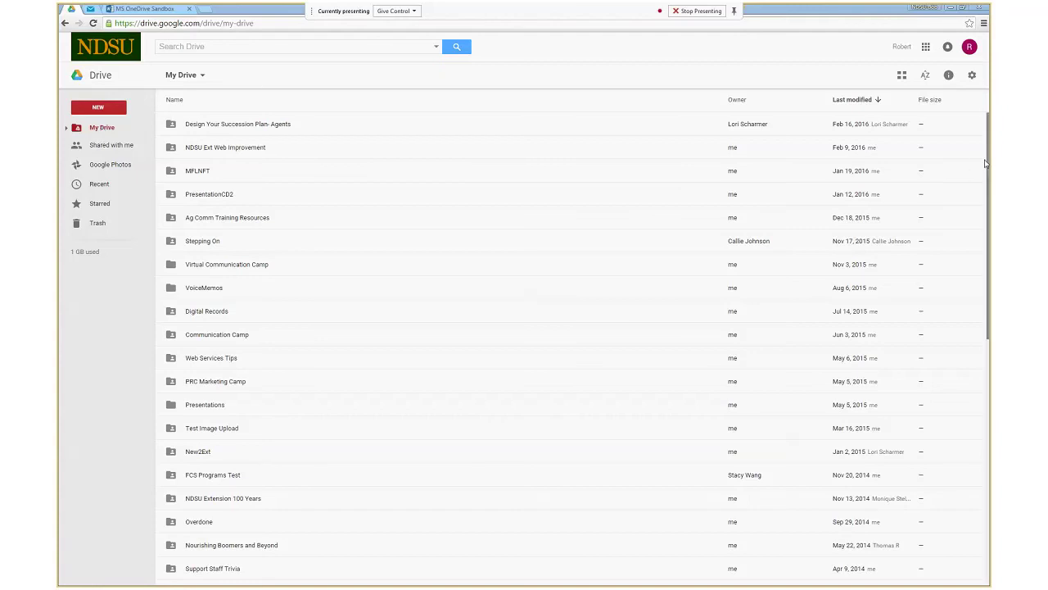
{"action": "left_click_drag", "start_coordinate": [988, 164], "coordinate": [987, 113]}
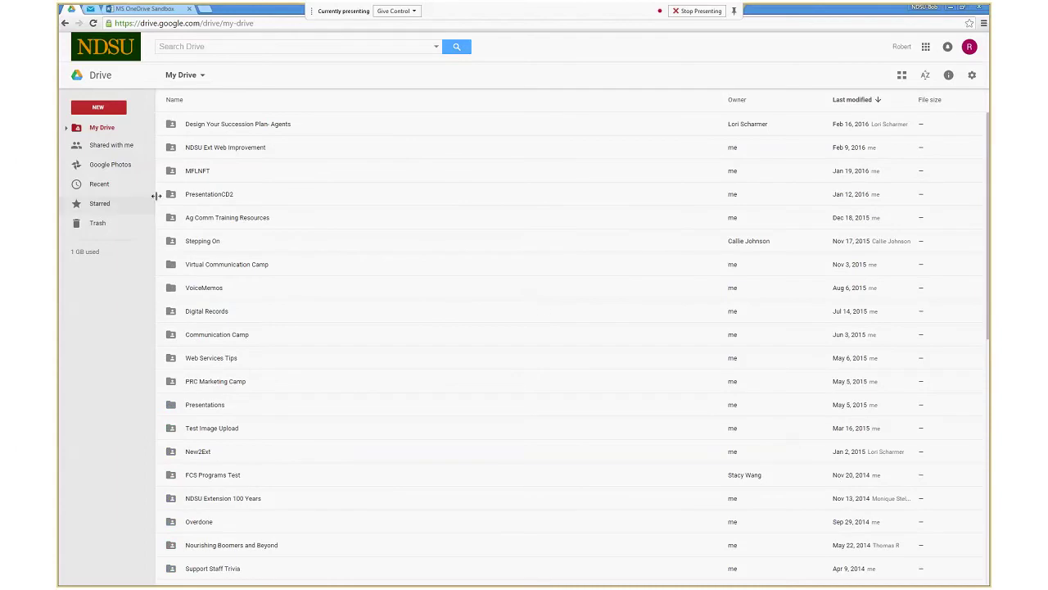
{"action": "left_click", "coordinate": [203, 48]}
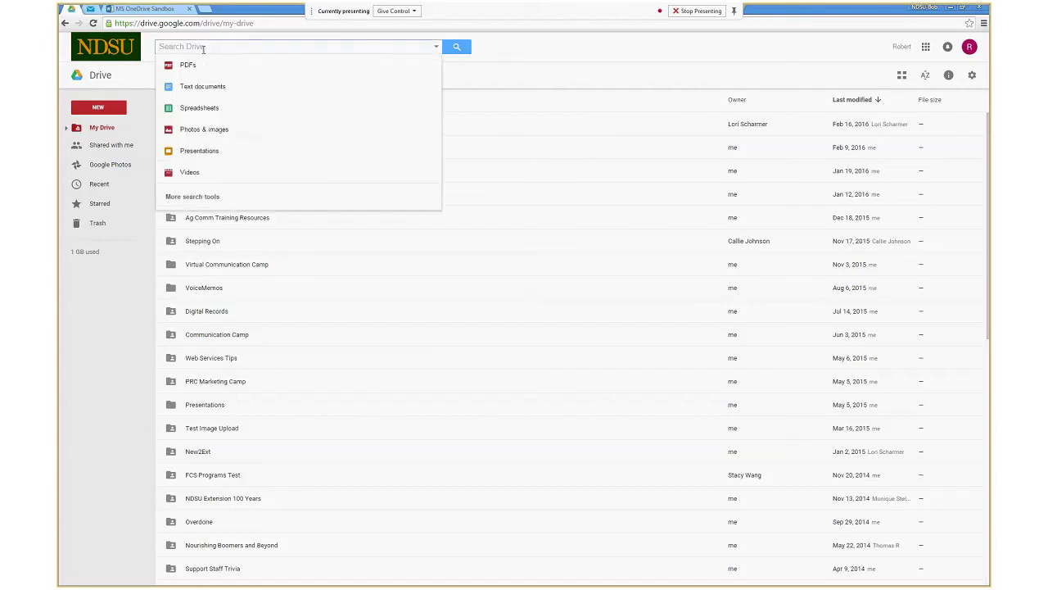
{"action": "left_click", "coordinate": [109, 305]}
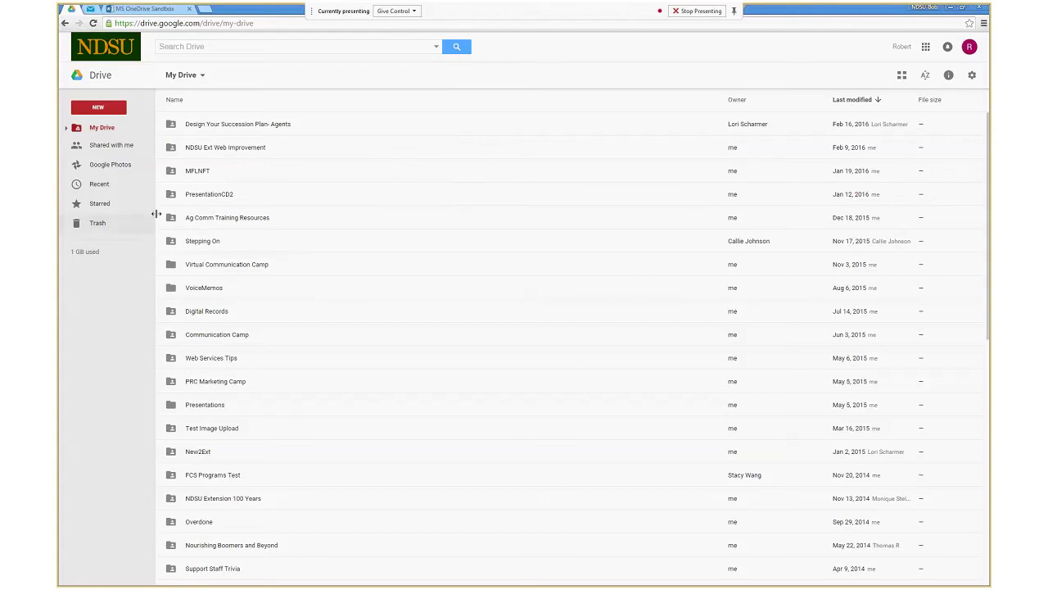
Switch Google Drive to the 'Shared with me' view of files others shared
{"action": "left_click", "coordinate": [100, 147]}
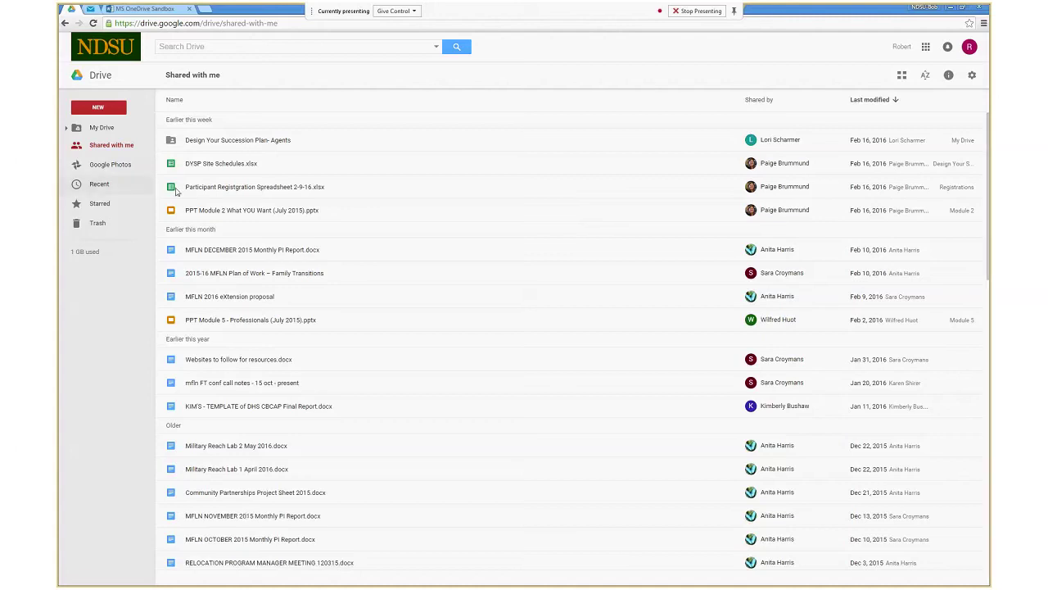
Look at the Google Photos area, then show the Recent files list led by 'Google Drive Sandbox'
{"action": "left_click", "coordinate": [109, 167]}
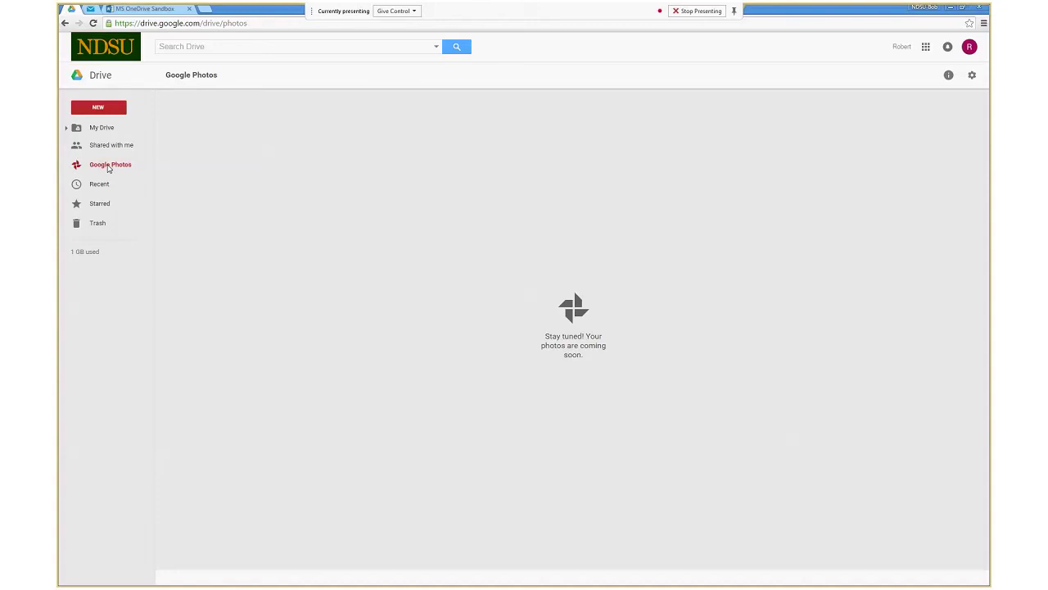
{"action": "left_click", "coordinate": [96, 191]}
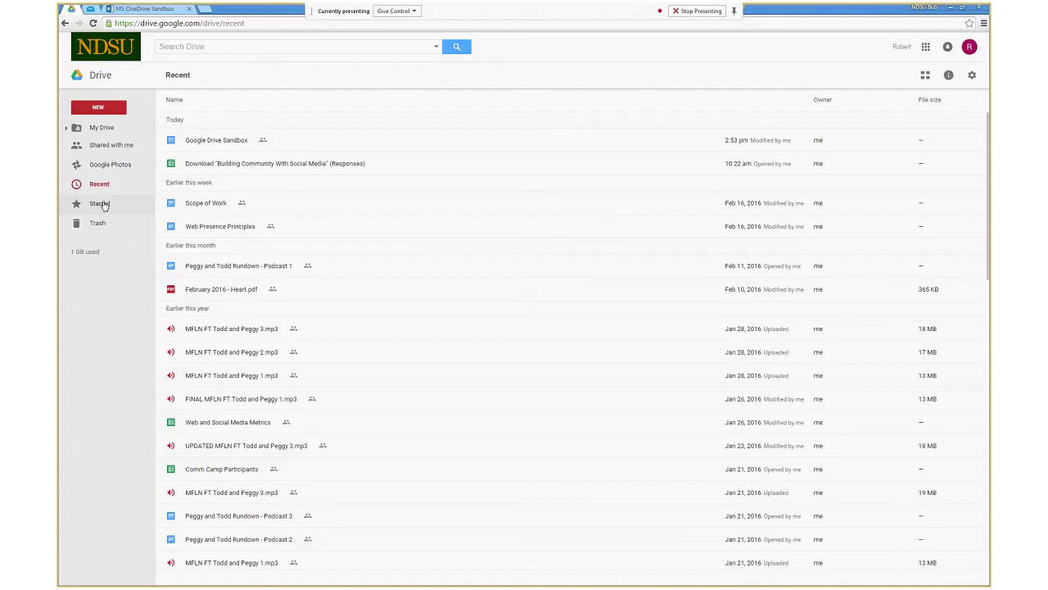
Check the empty Starred view, then browse the deleted items in Trash
{"action": "left_click", "coordinate": [102, 204]}
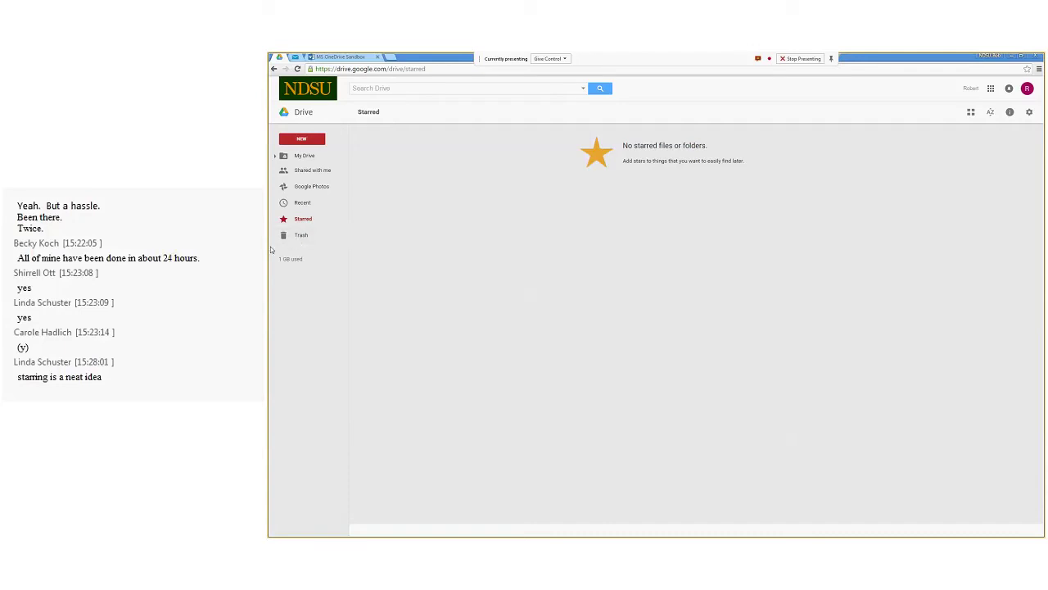
{"action": "left_click", "coordinate": [301, 237]}
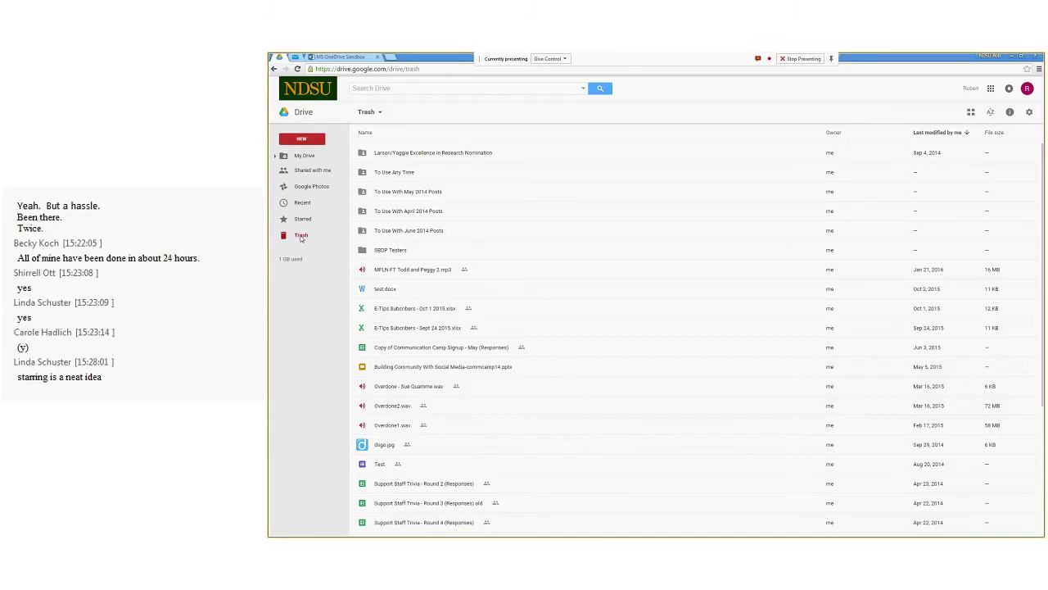
{"action": "scroll", "coordinate": [469, 344], "scroll_direction": "down", "scroll_amount": 3}
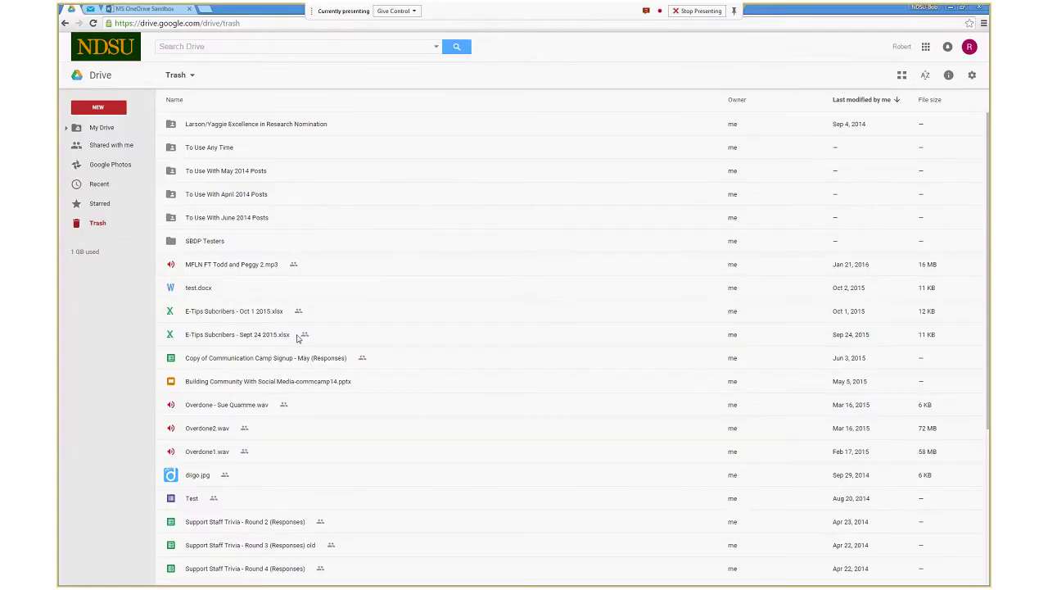
{"action": "scroll", "coordinate": [301, 353], "scroll_direction": "down", "scroll_amount": 2}
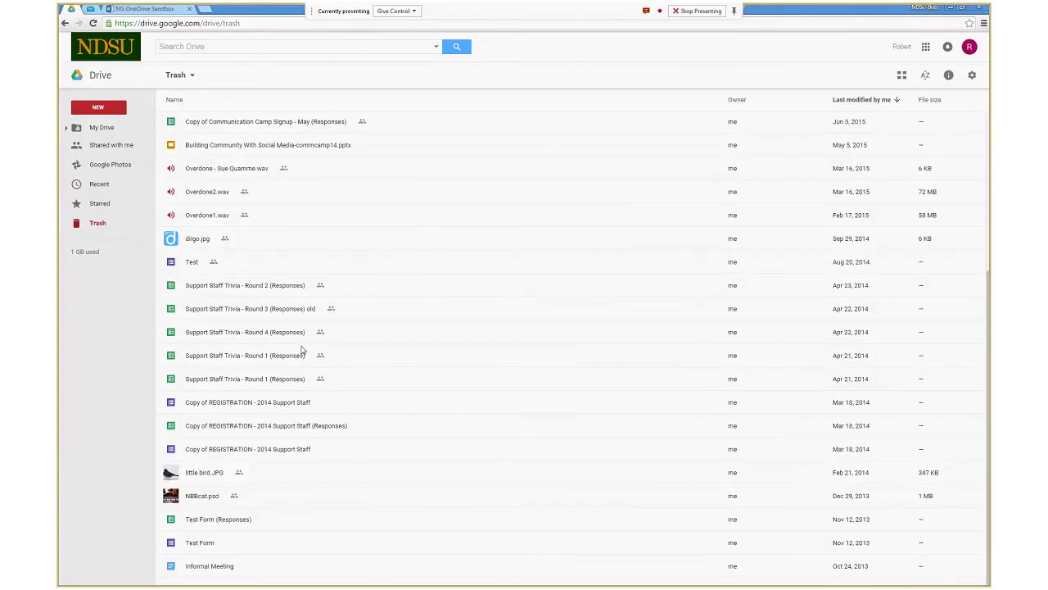
{"action": "scroll", "coordinate": [302, 357], "scroll_direction": "up", "scroll_amount": 2}
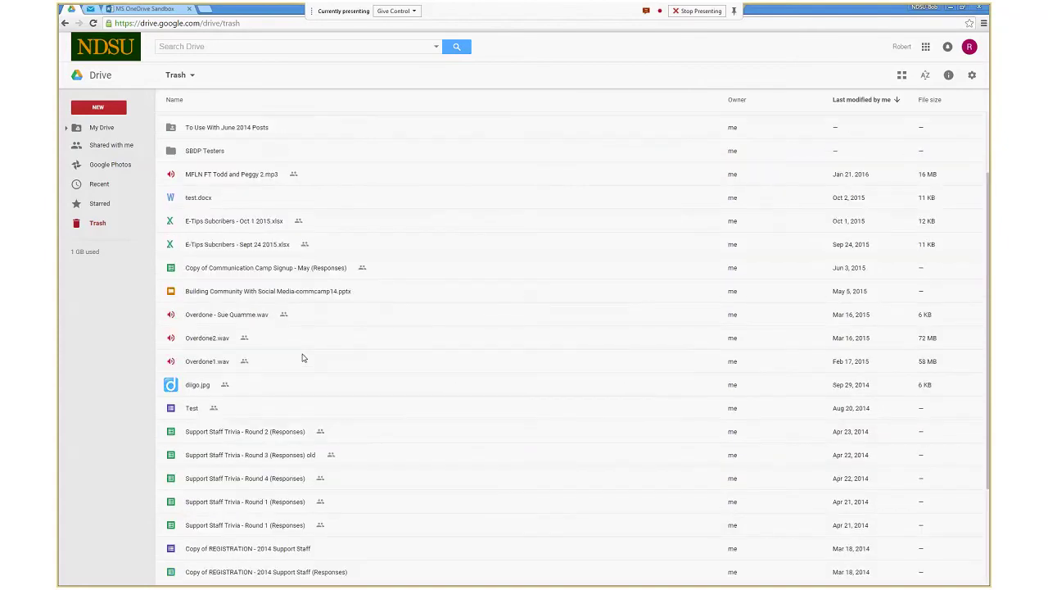
{"action": "scroll", "coordinate": [302, 357], "scroll_direction": "up", "scroll_amount": 1}
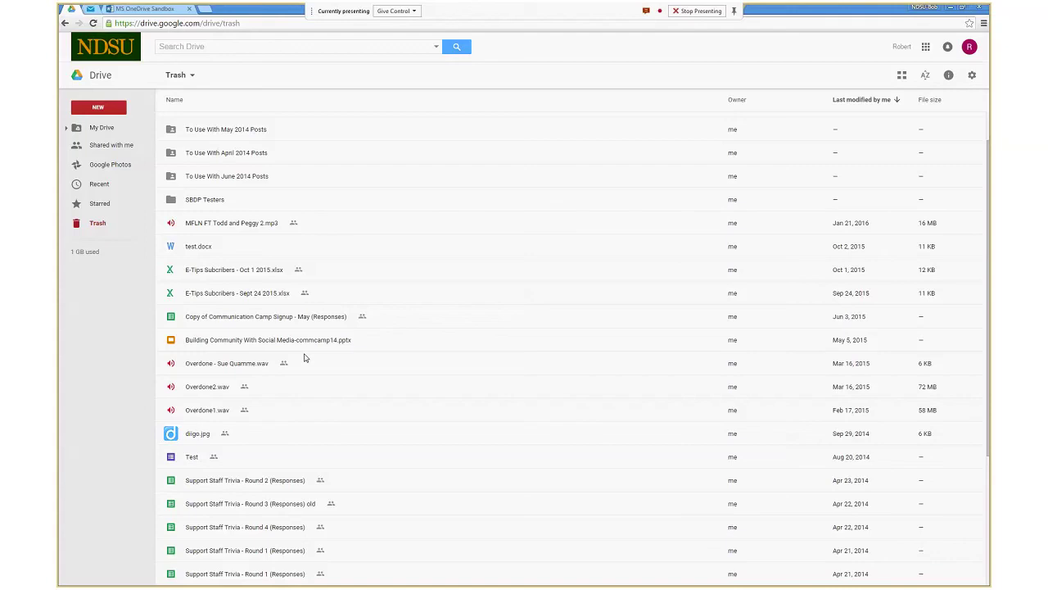
Preview the NEW menu's creation options, including Forms, Drawings and My Maps, then go back to My Drive
{"action": "left_click", "coordinate": [105, 113]}
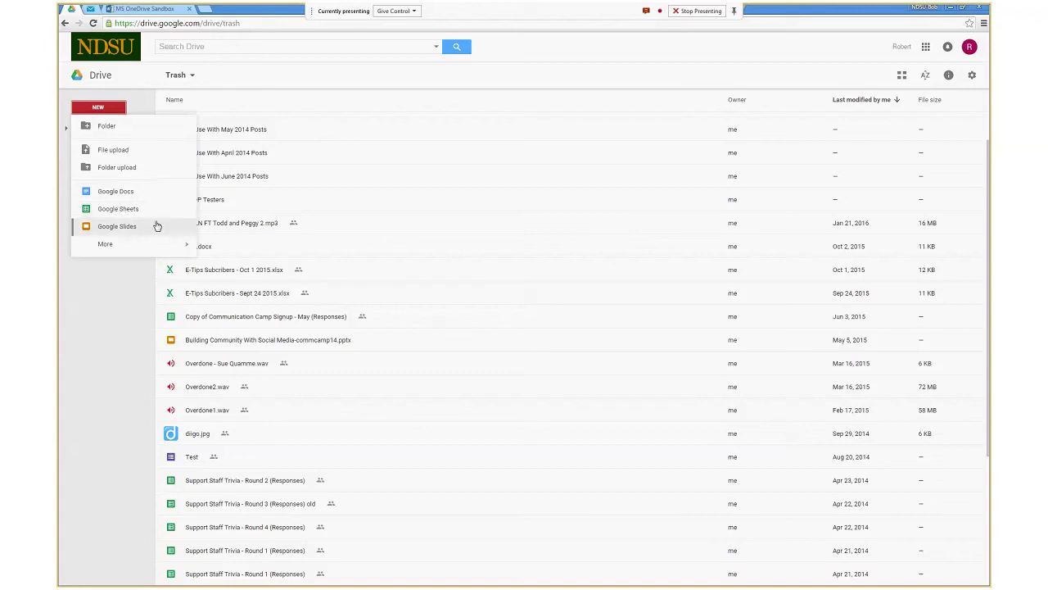
{"action": "mouse_move", "coordinate": [184, 246]}
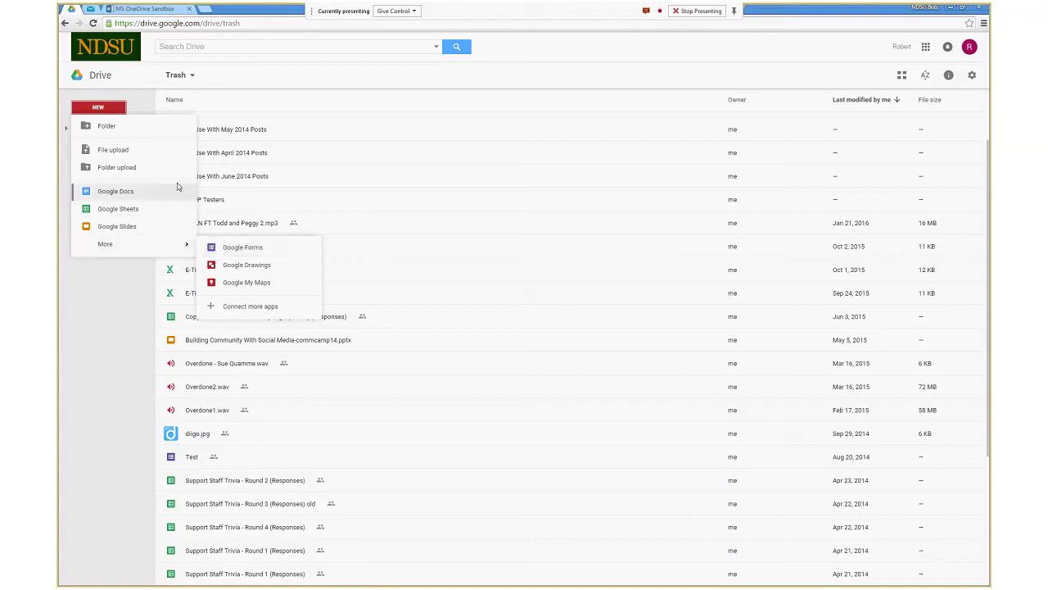
{"action": "left_click", "coordinate": [143, 92]}
{"action": "left_click", "coordinate": [105, 128]}
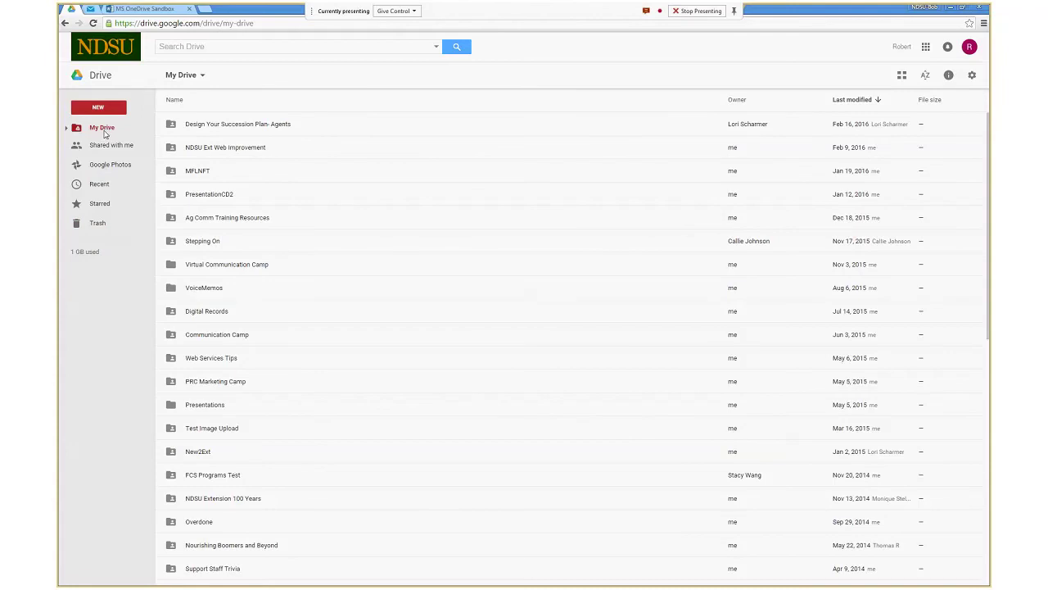
Scroll down My Drive and open the 'Google Drive Sandbox' document
{"action": "scroll", "coordinate": [239, 266], "scroll_direction": "down", "scroll_amount": 5}
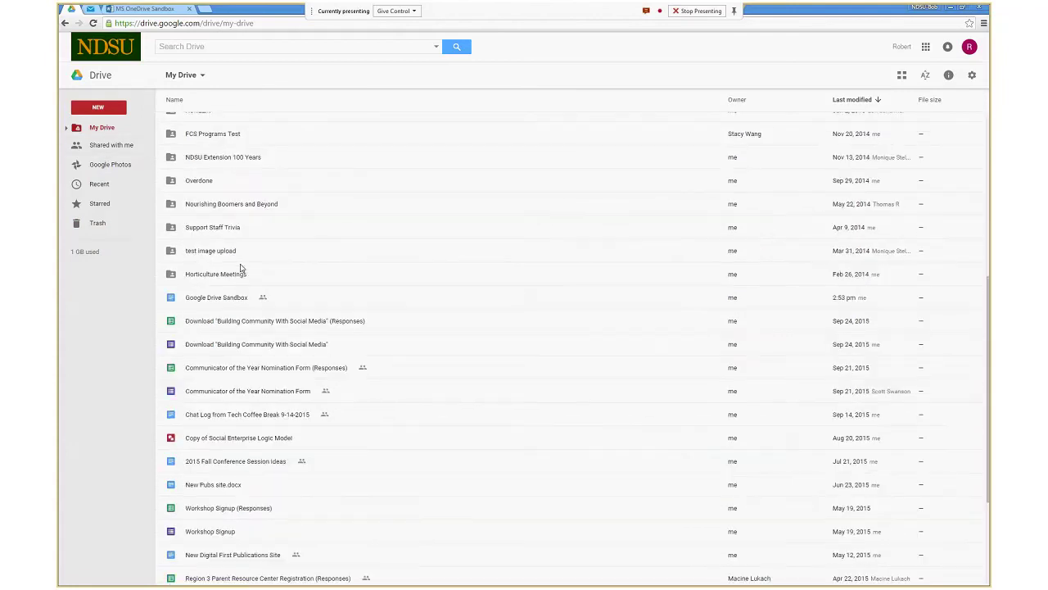
{"action": "scroll", "coordinate": [243, 293], "scroll_direction": "down", "scroll_amount": 1}
{"action": "scroll", "coordinate": [215, 244], "scroll_direction": "down", "scroll_amount": 1}
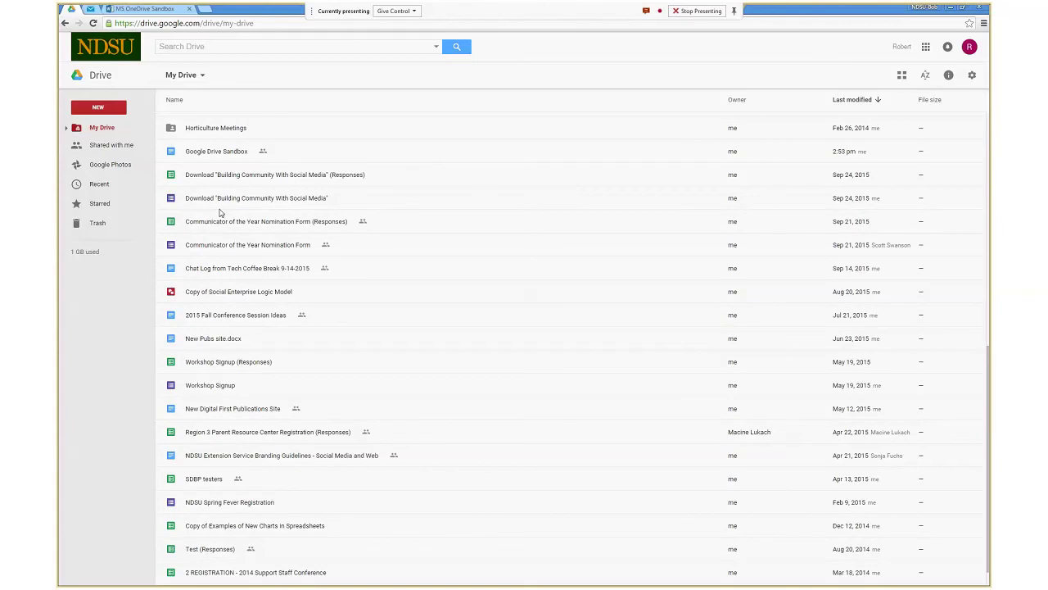
{"action": "double_click", "coordinate": [200, 154]}
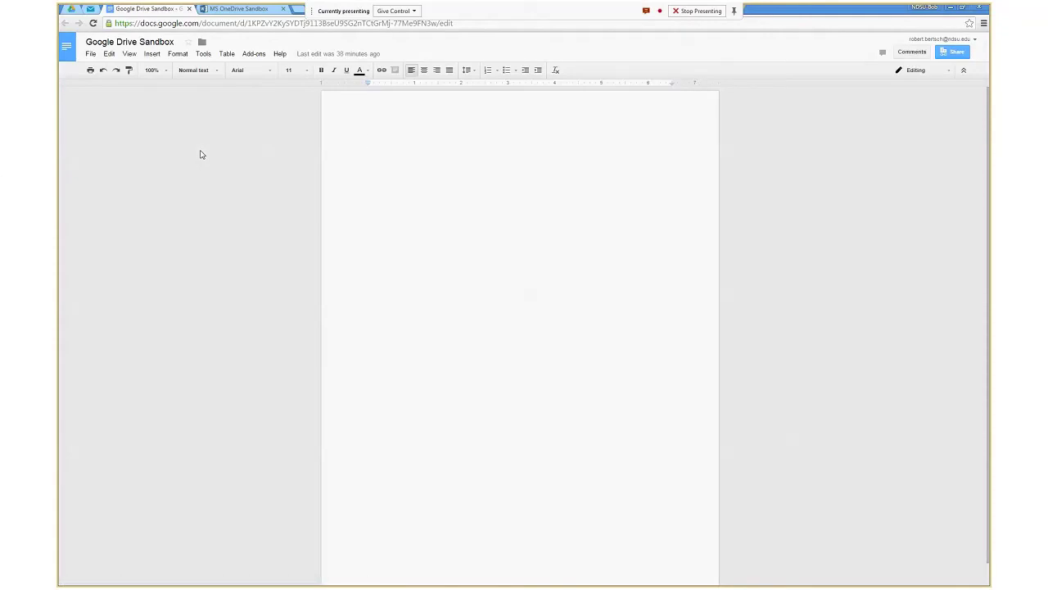
Add the text HKSHKH to the document and bring up its 'Share with others' dialog
{"action": "type", "text": "HKSHKH"}
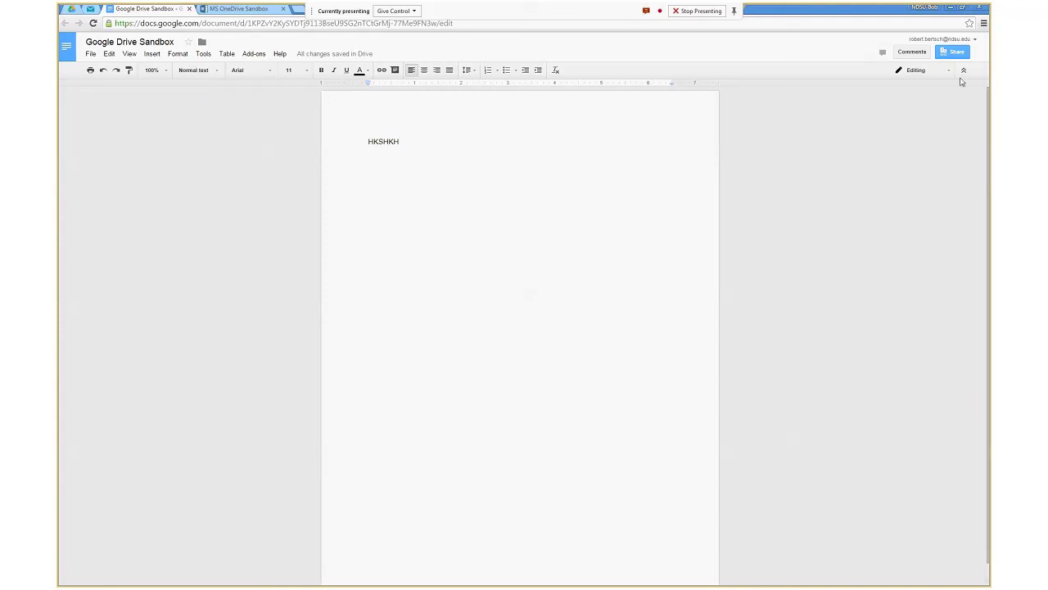
{"action": "left_click", "coordinate": [957, 52]}
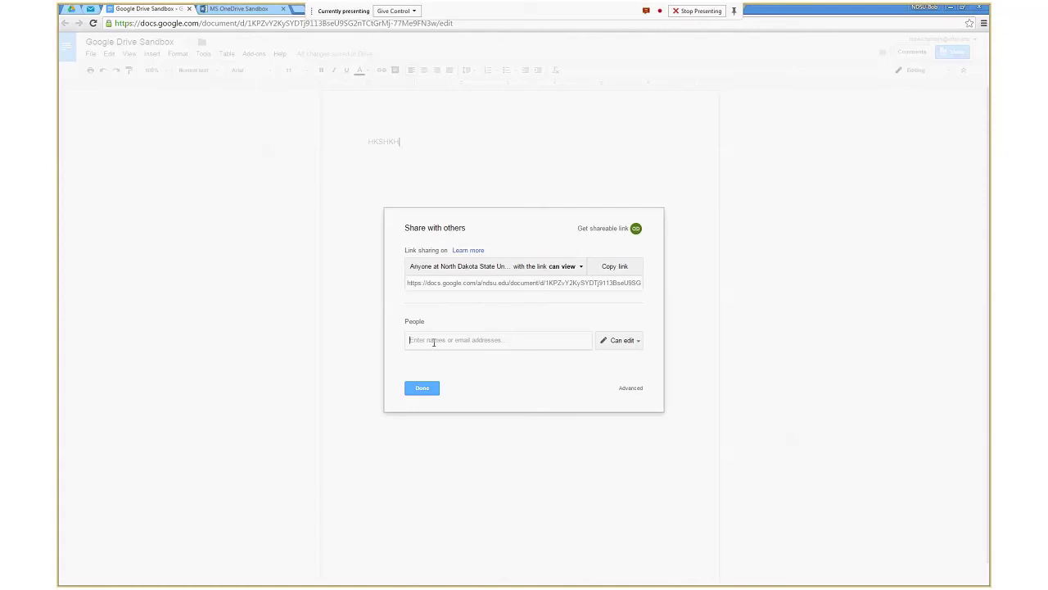
Add one suggested colleague as an edit-access recipient, then clear an unfinished second name
{"action": "type", "text": "beck"}
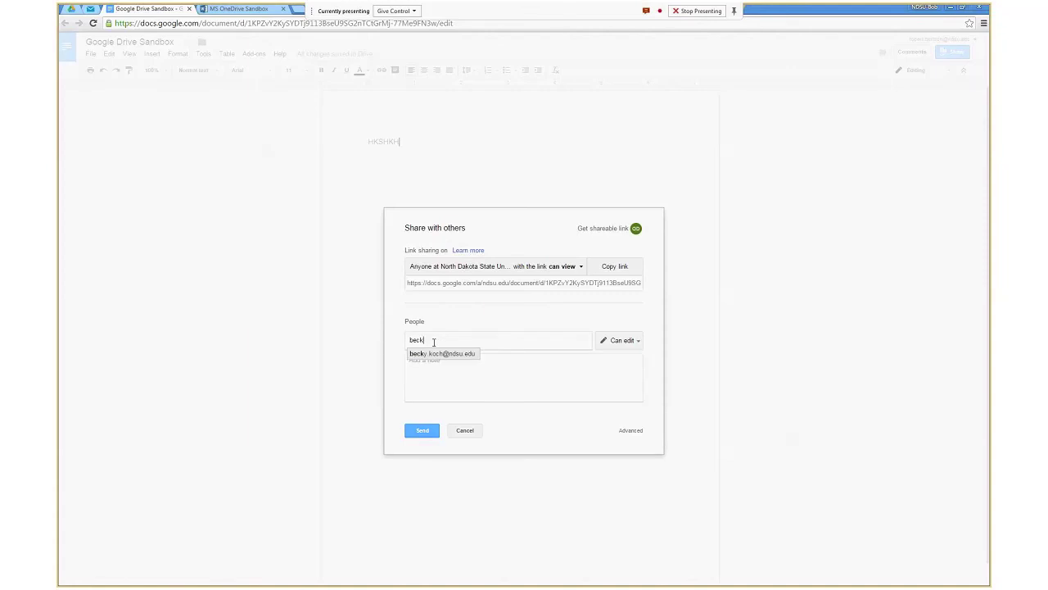
{"action": "key", "text": "Return"}
{"action": "type", "text": "lin"}
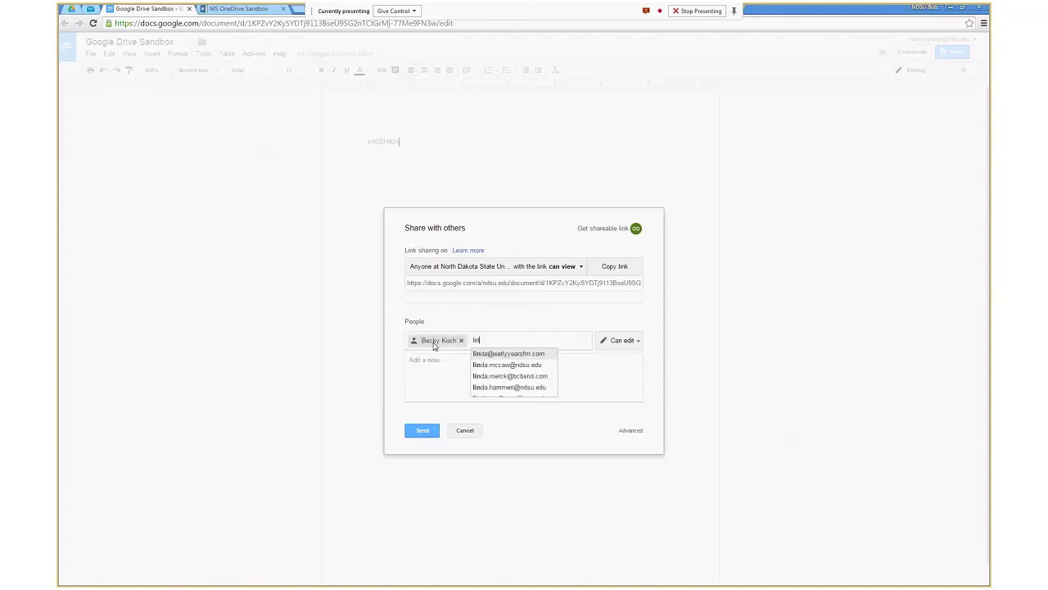
{"action": "type", "text": "da sc"}
{"action": "key", "text": "BackSpace"}
{"action": "key", "text": "BackSpace"}
{"action": "key", "text": "BackSpace"}
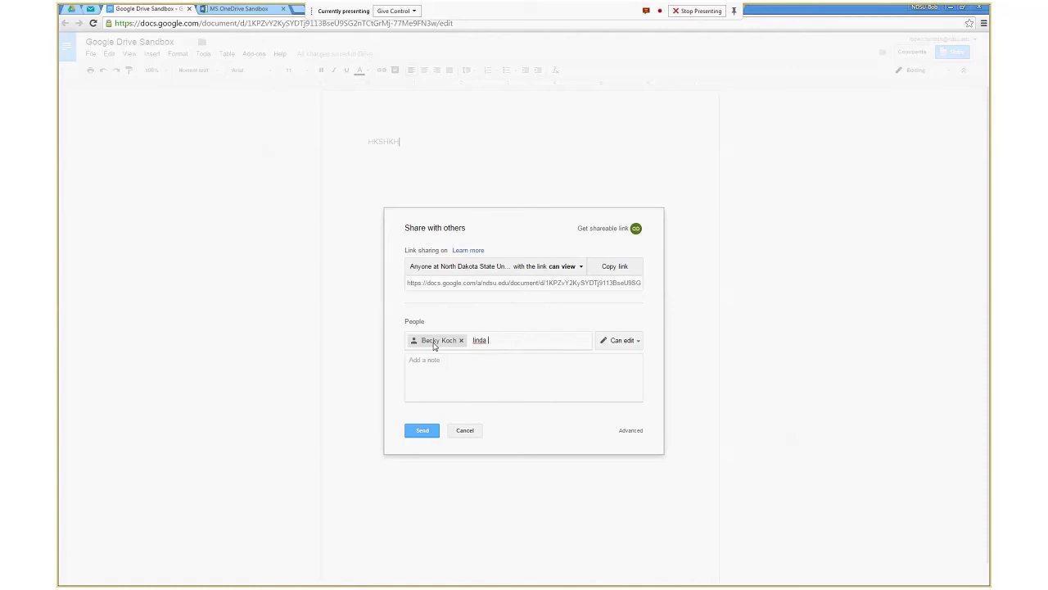
{"action": "type", "text": "sch"}
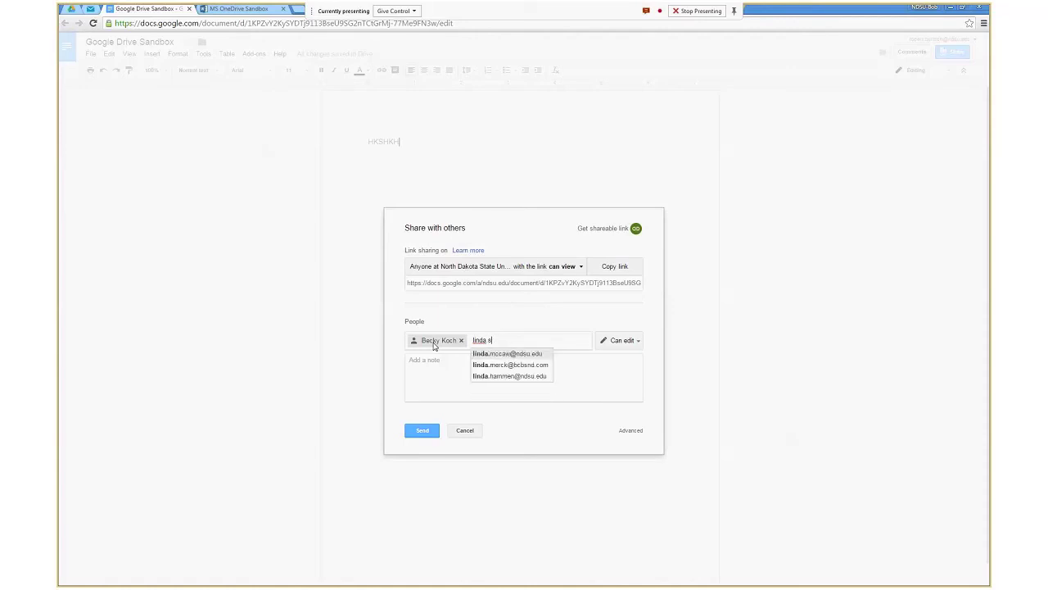
{"action": "key", "text": "BackSpace"}
{"action": "key", "text": "BackSpace"}
{"action": "key", "text": "BackSpace"}
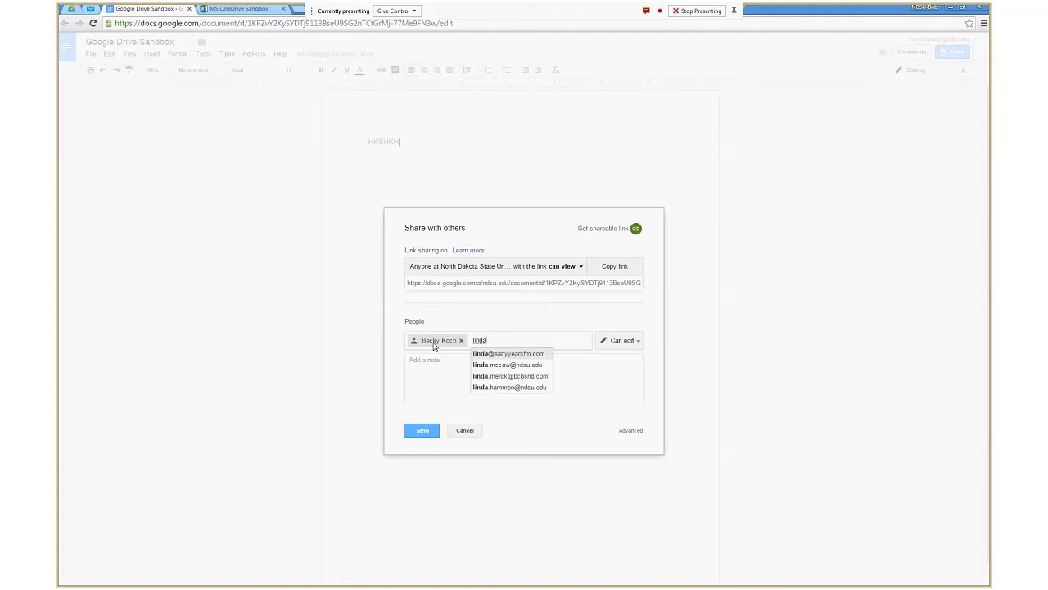
{"action": "key", "text": "Down"}
{"action": "key", "text": "Down"}
{"action": "key", "text": "Down"}
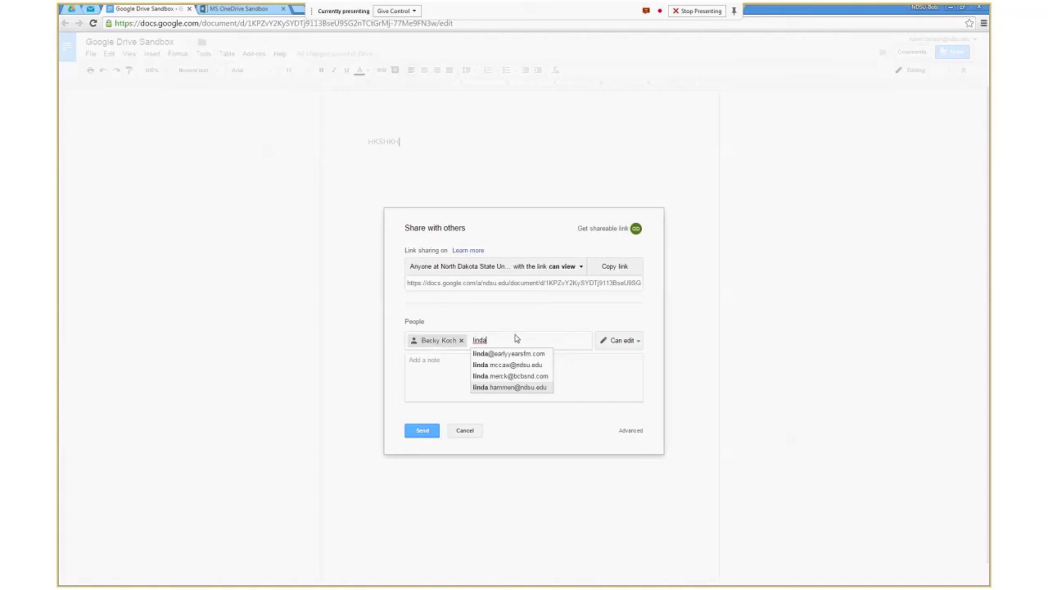
{"action": "key", "text": "BackSpace"}
{"action": "key", "text": "BackSpace"}
{"action": "key", "text": "BackSpace"}
{"action": "key", "text": "BackSpace"}
{"action": "key", "text": "BackSpace"}
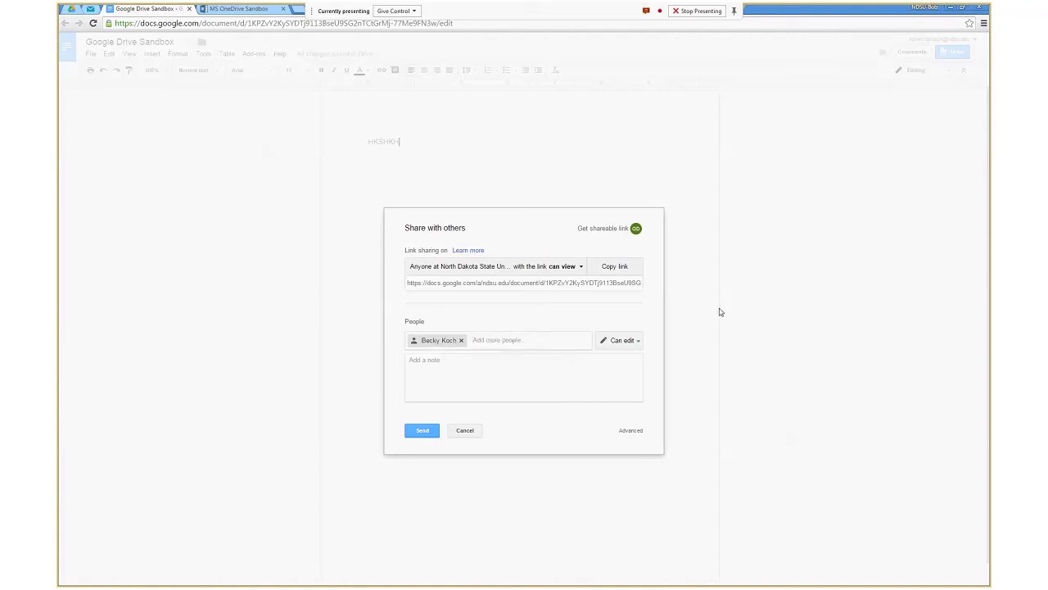
{"action": "left_click", "coordinate": [617, 342]}
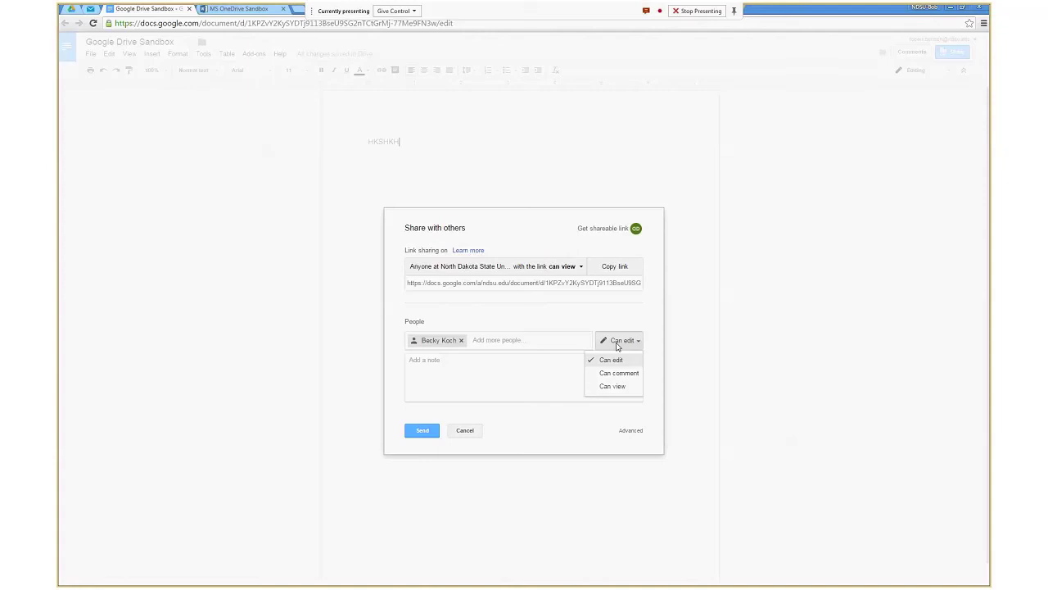
{"action": "left_click", "coordinate": [575, 320]}
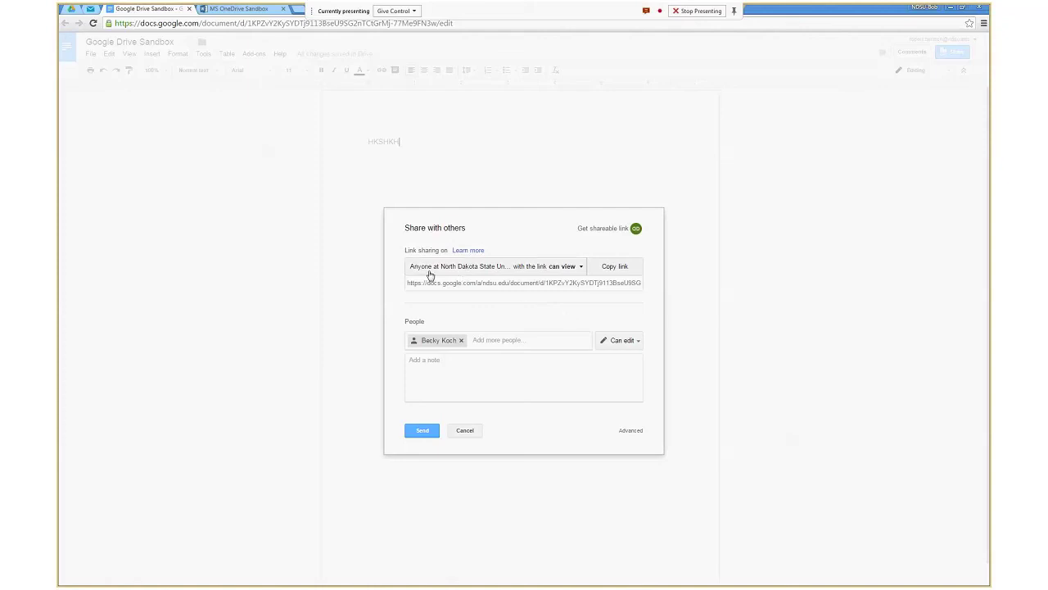
Select the document's share link and show the link-access options
{"action": "left_click", "coordinate": [530, 286]}
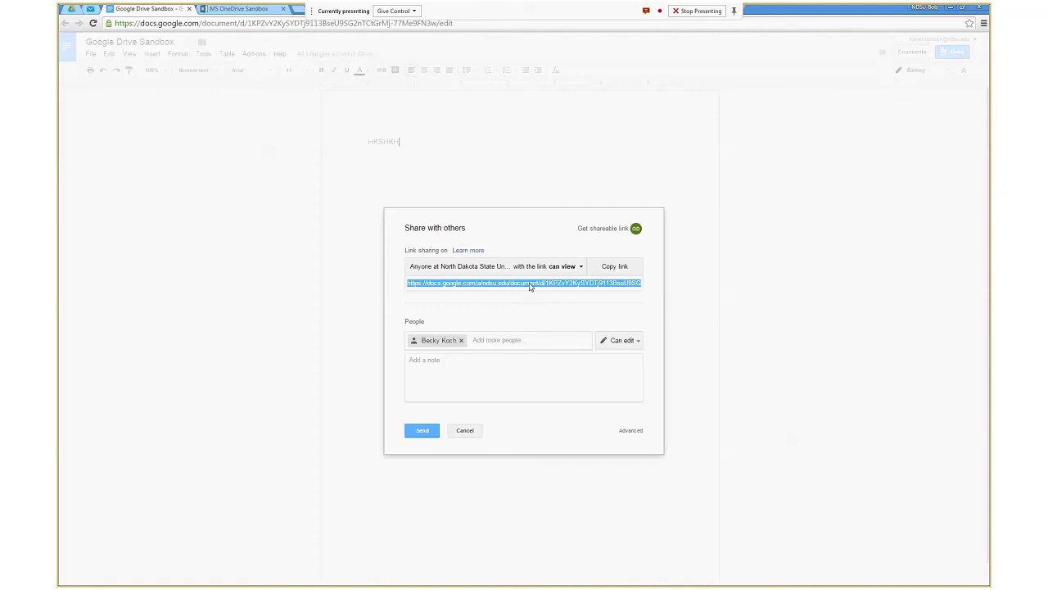
{"action": "left_click", "coordinate": [579, 270]}
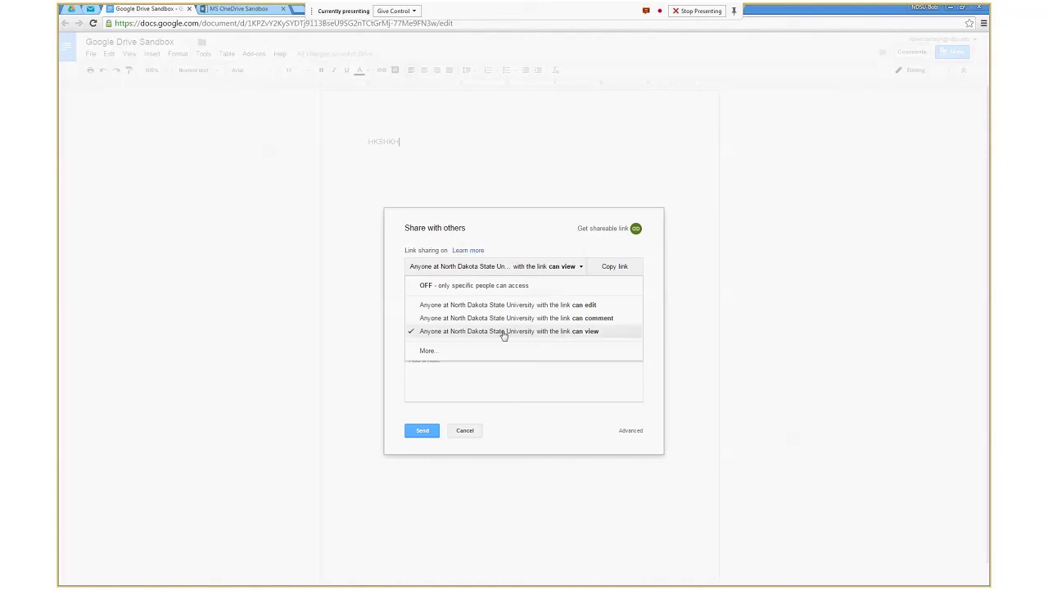
Set link sharing to 'On - Anyone with the link' with Can edit access and save
{"action": "left_click", "coordinate": [438, 358]}
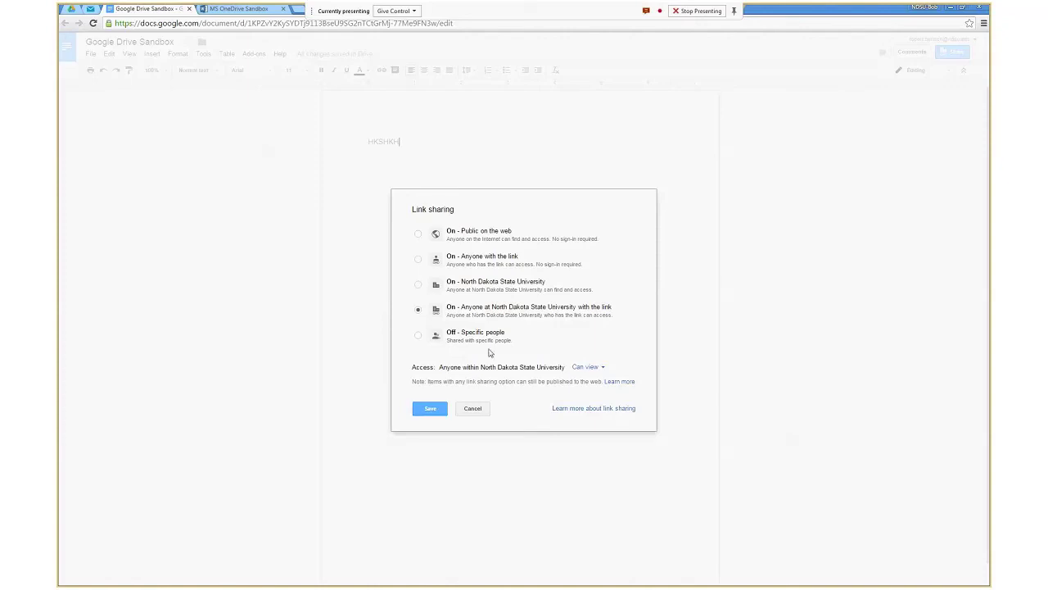
{"action": "left_click", "coordinate": [419, 261]}
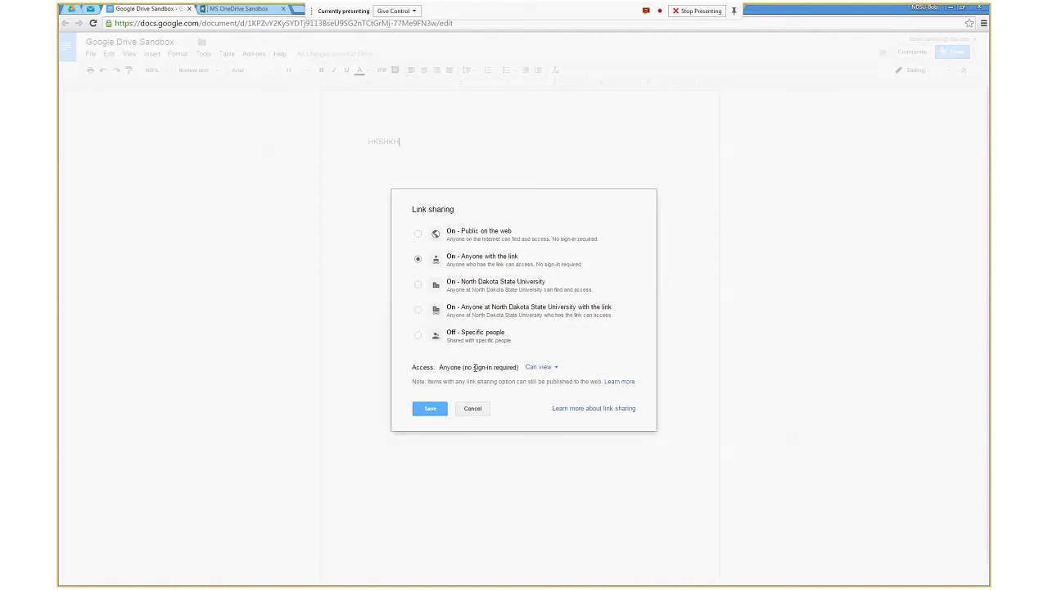
{"action": "left_click", "coordinate": [546, 370]}
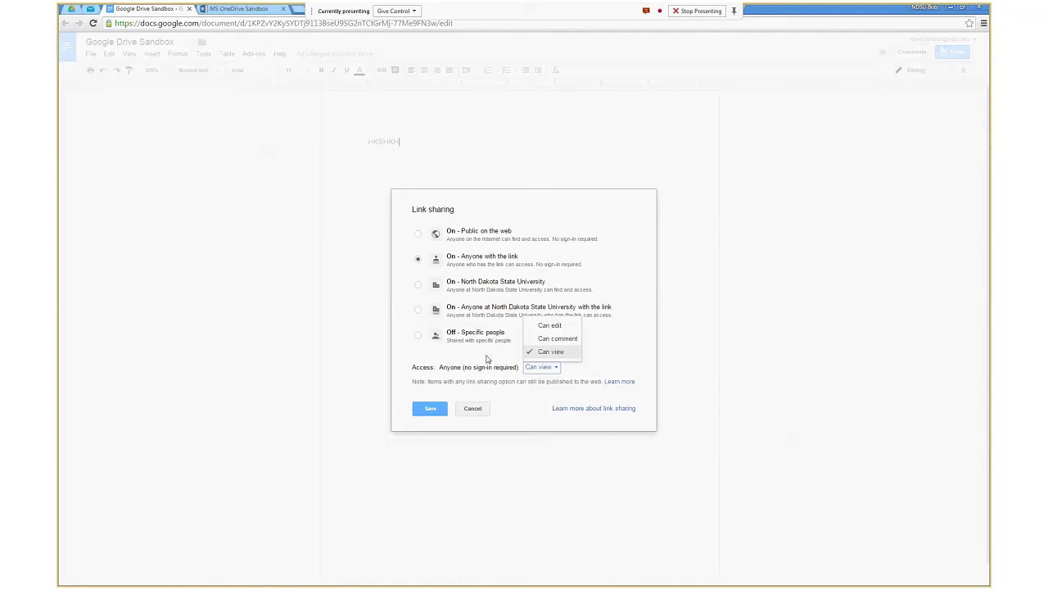
{"action": "left_click", "coordinate": [550, 327]}
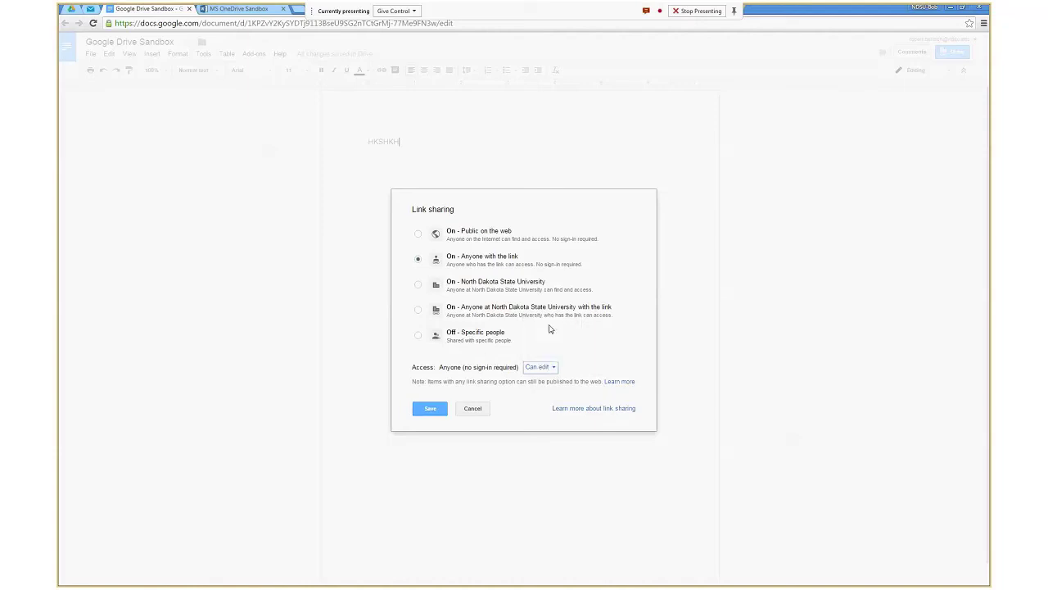
{"action": "left_click", "coordinate": [425, 415]}
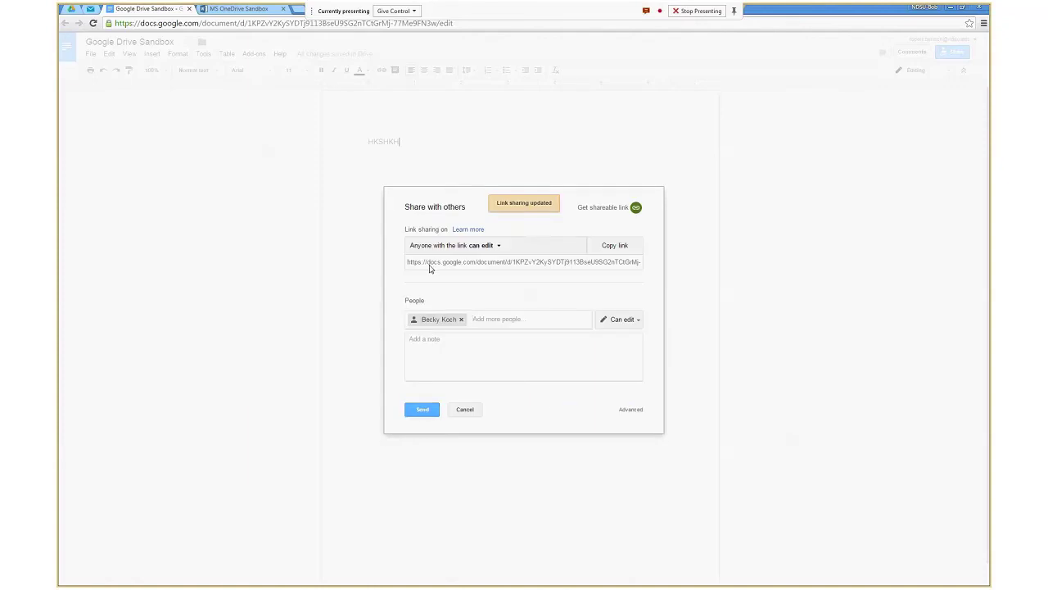
Copy the editable share link and cancel the unsent invitation to the colleague
{"action": "left_click", "coordinate": [431, 263]}
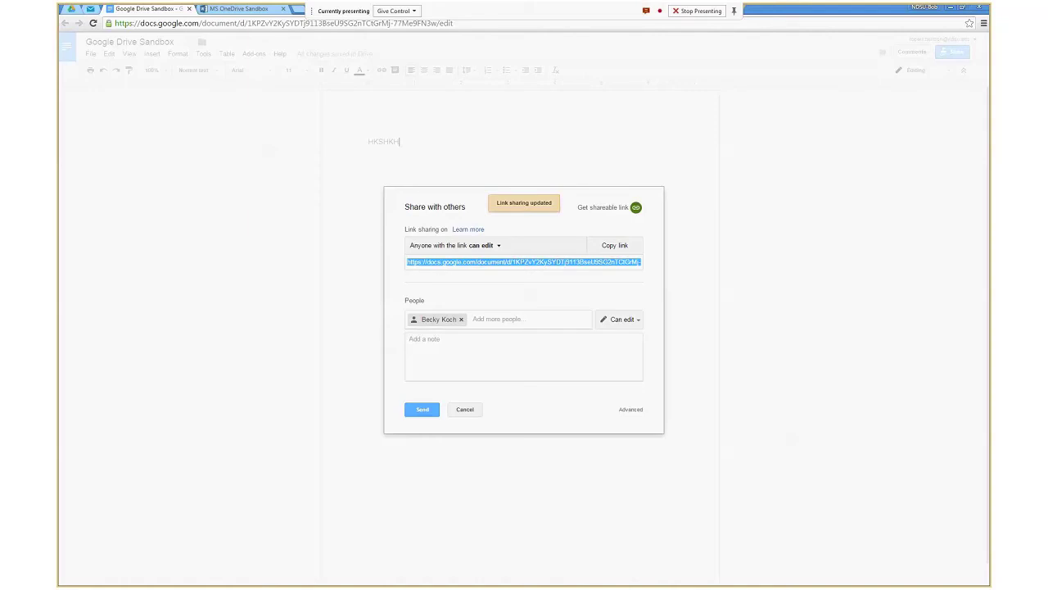
{"action": "key", "text": "alt+Tab"}
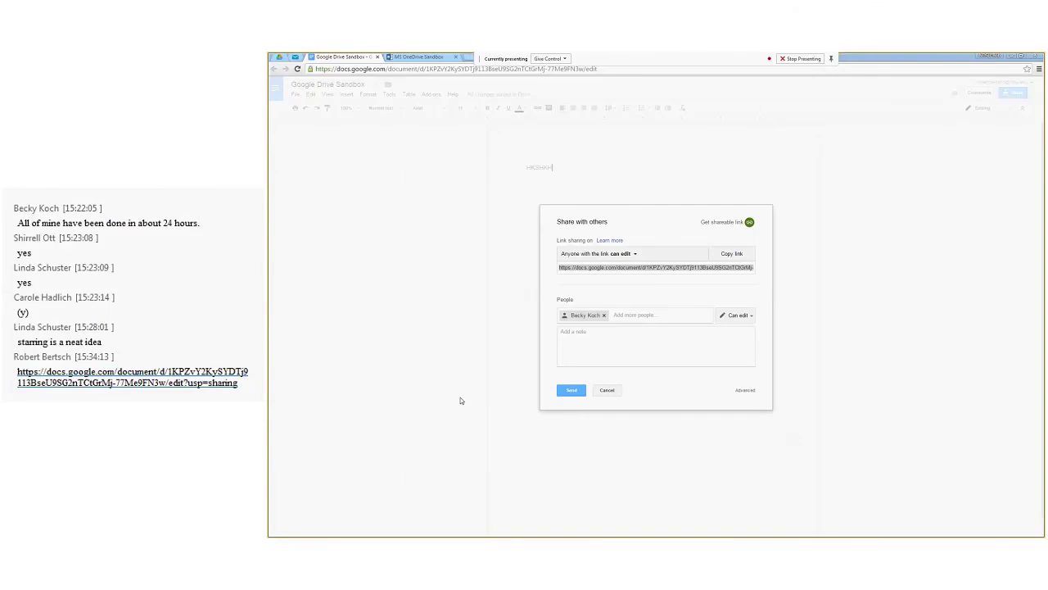
{"action": "left_click", "coordinate": [609, 391]}
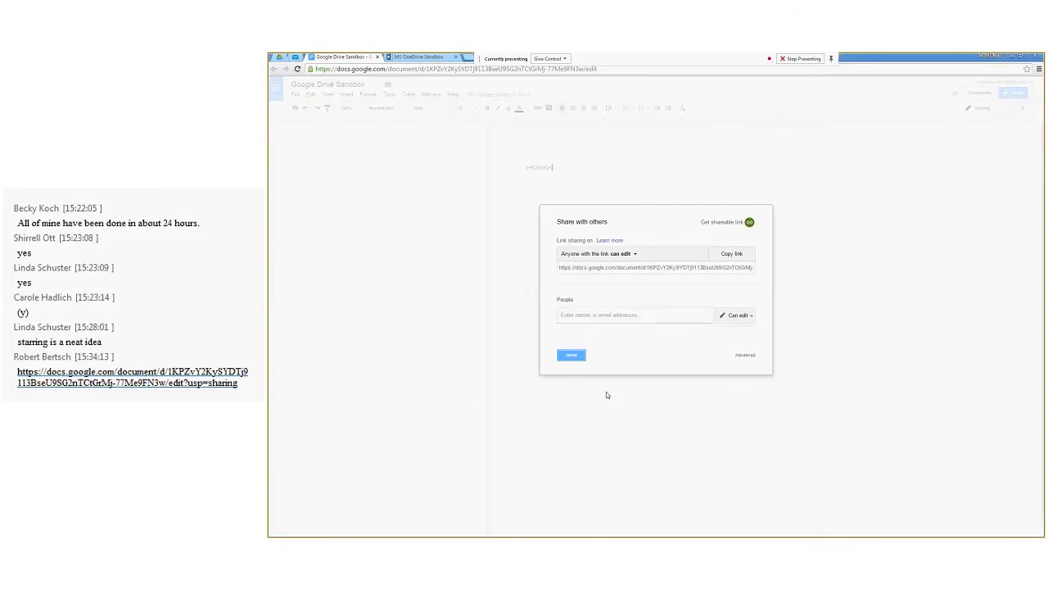
Close the Google Docs Share with others dialog and return to the shared document
{"action": "left_click", "coordinate": [571, 355]}
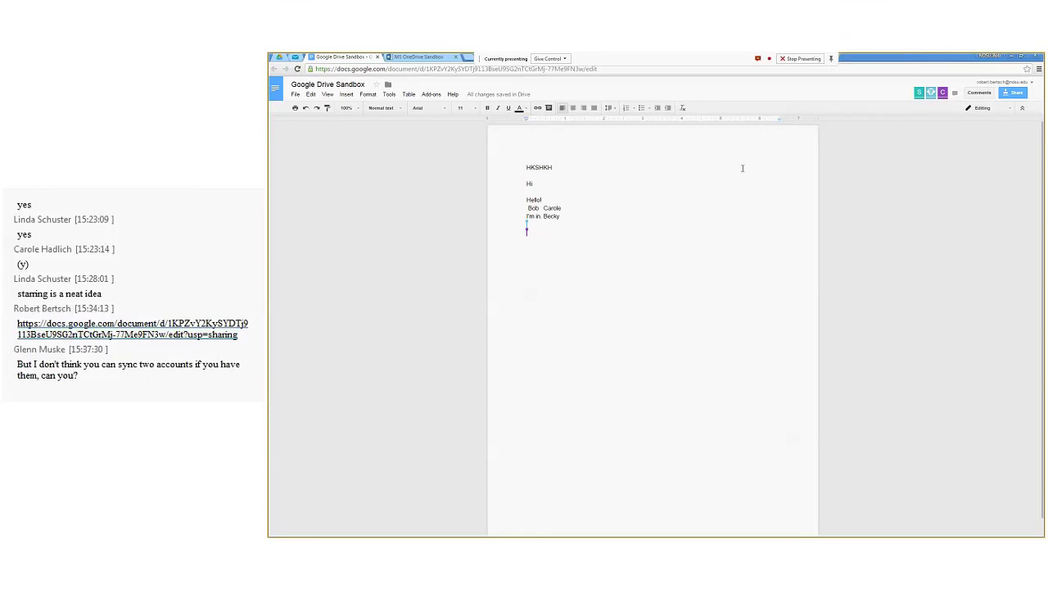
Switch to the Google Drive tab to show the My Drive file list
{"action": "left_click", "coordinate": [277, 57]}
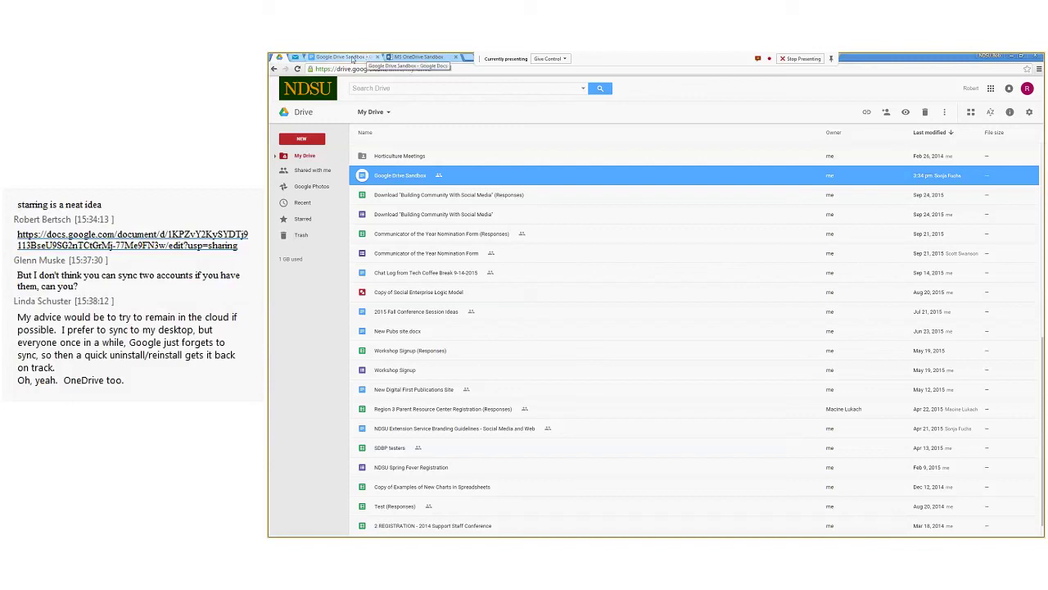
Switch to the Office 365 Outlook web inbox tab
{"action": "left_click", "coordinate": [304, 59]}
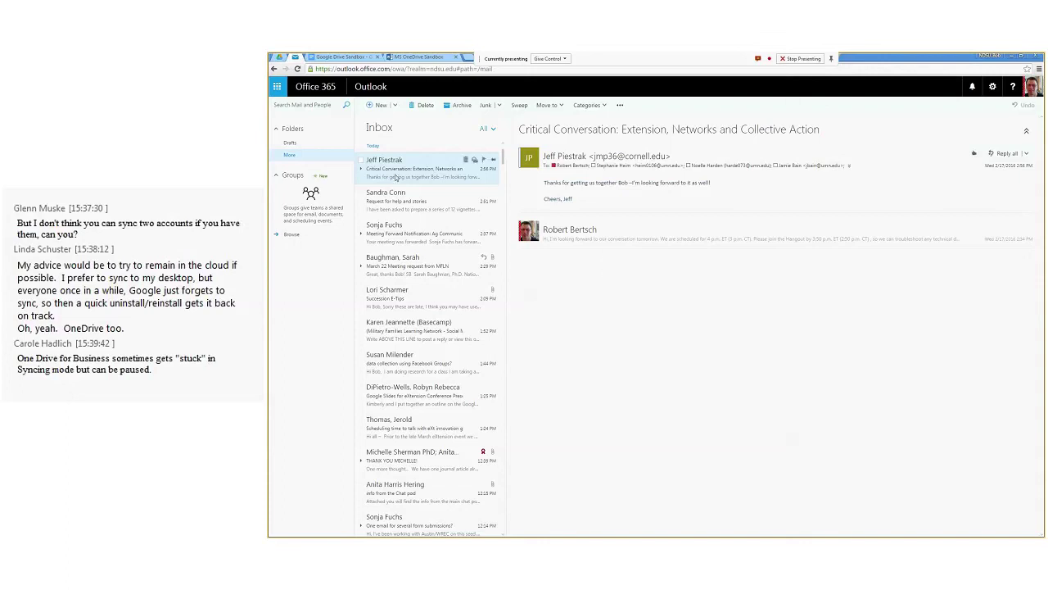
Open OneDrive's Files list from the Office 365 app launcher
{"action": "left_click", "coordinate": [278, 87]}
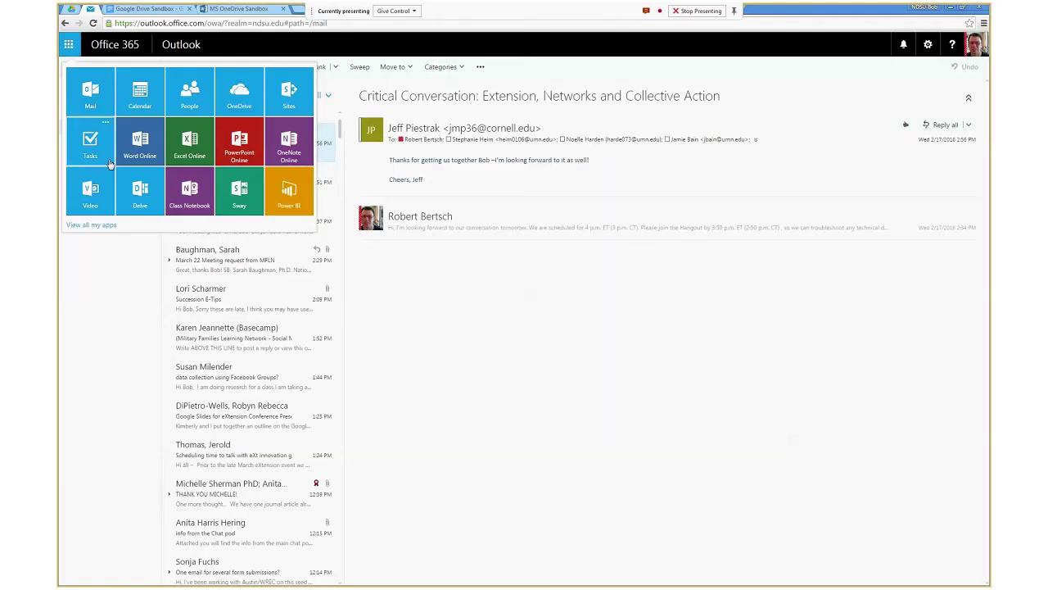
{"action": "left_click", "coordinate": [239, 94]}
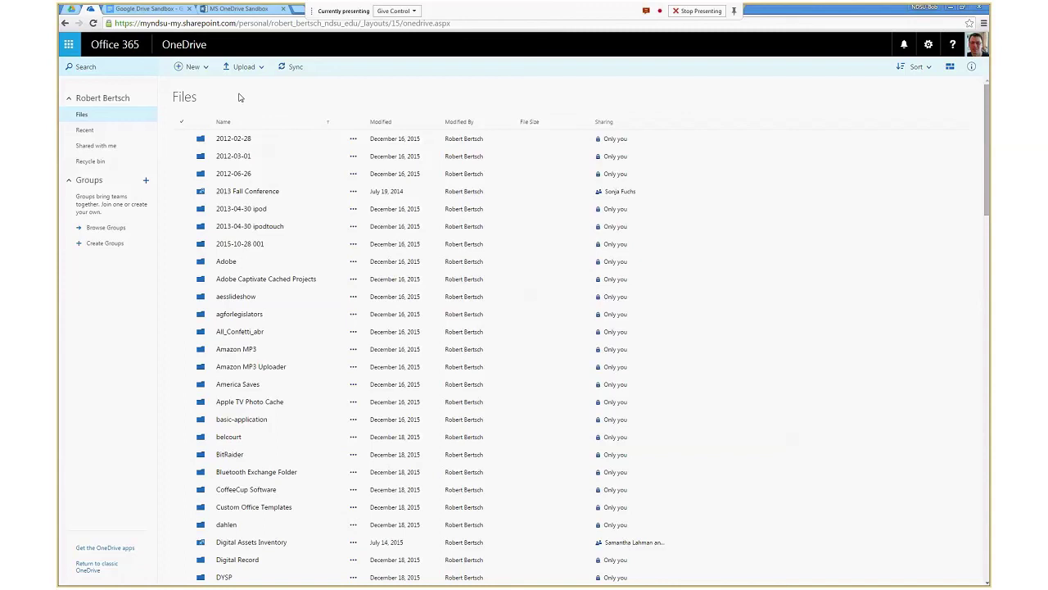
Browse Recent, Shared with me and the Recycle bin, ending on the Shared with me list
{"action": "left_click", "coordinate": [92, 136]}
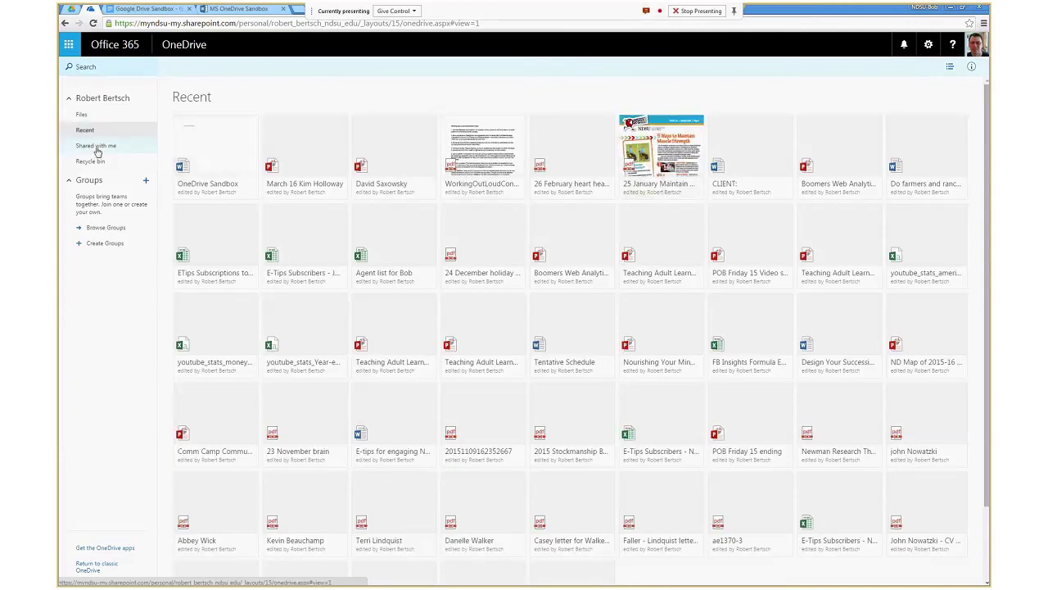
{"action": "left_click", "coordinate": [99, 149]}
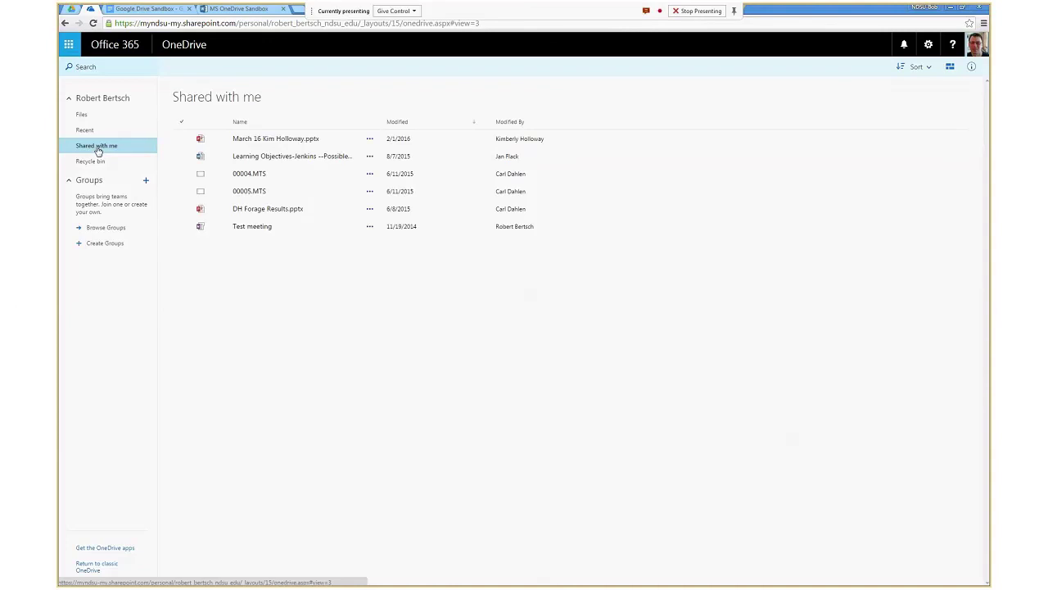
{"action": "left_click", "coordinate": [92, 161]}
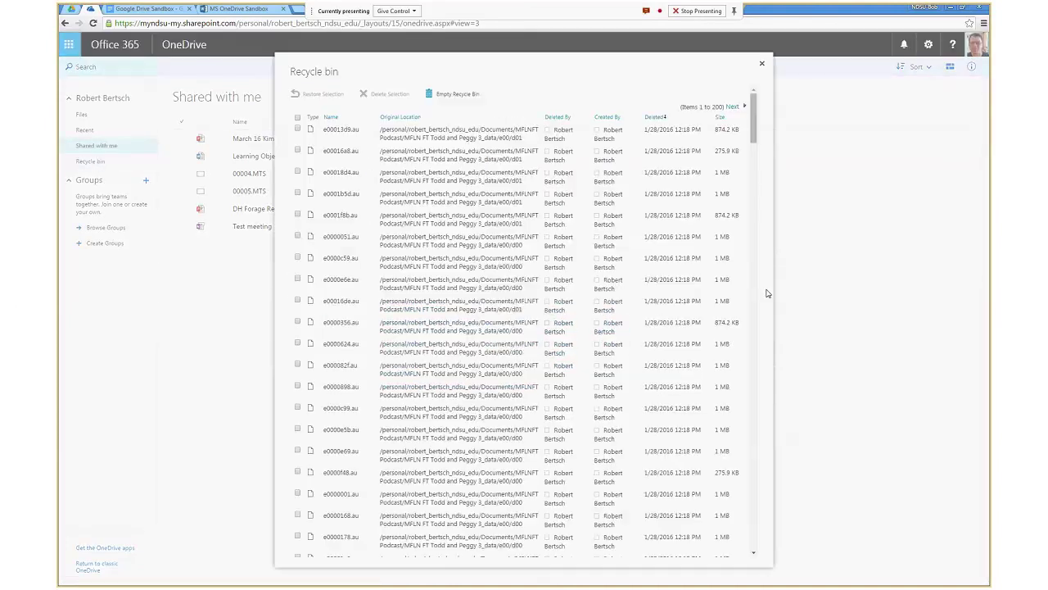
{"action": "left_click", "coordinate": [763, 66]}
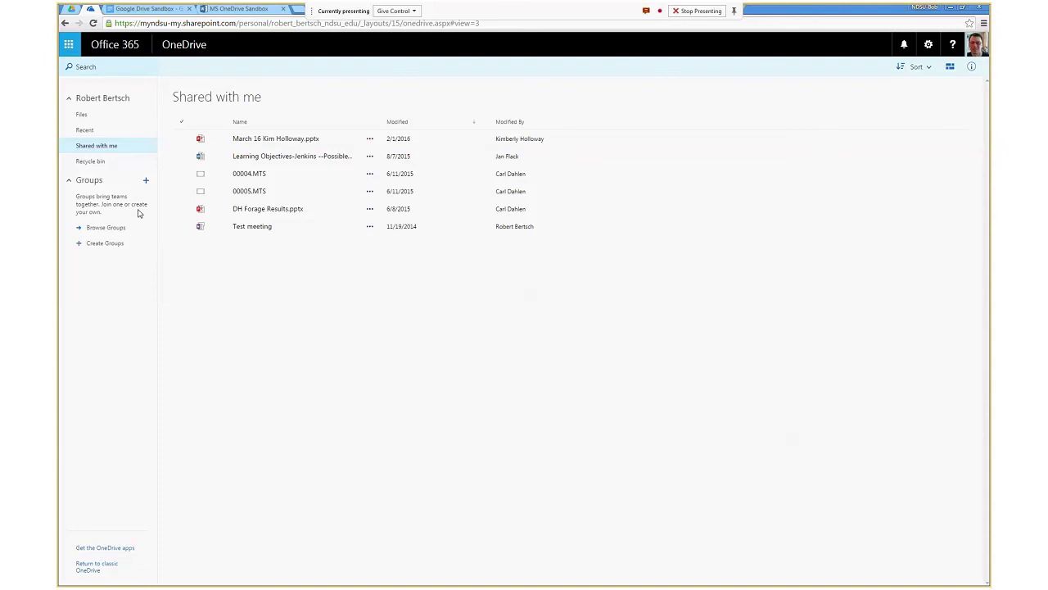
Return to Files, view the New item types, then switch to the MS OneDrive Sandbox Word document
{"action": "left_click", "coordinate": [81, 114]}
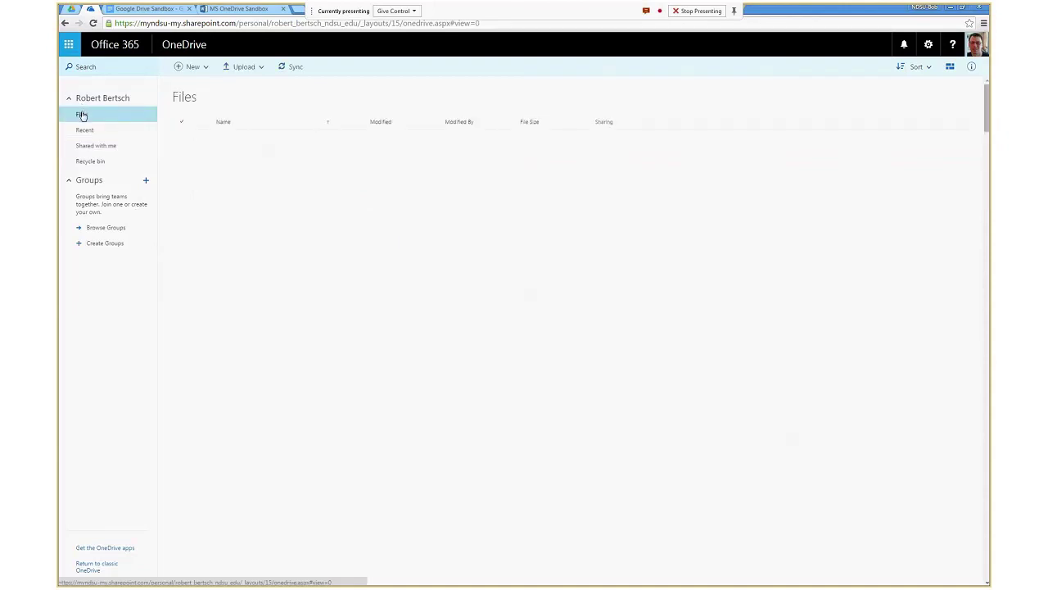
{"action": "left_click", "coordinate": [195, 70]}
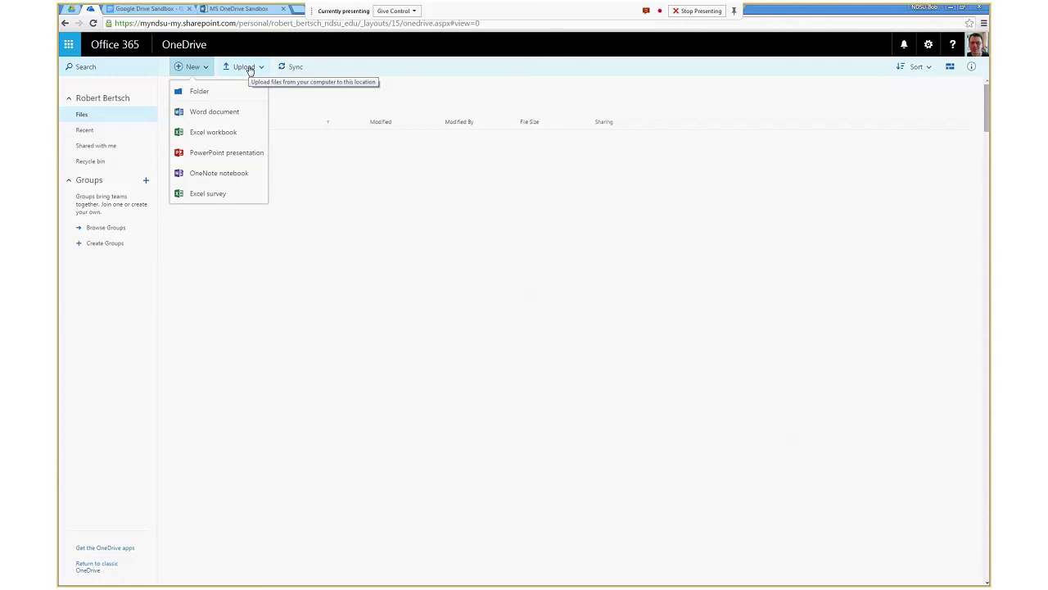
{"action": "left_click", "coordinate": [223, 9]}
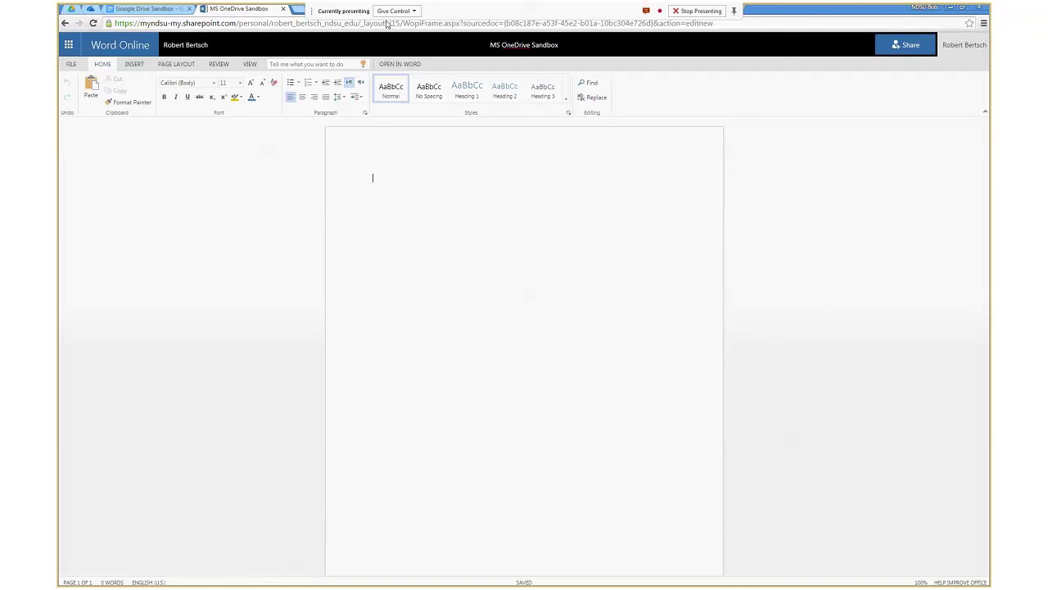
Invite a colleague, found by name search, to share the MS OneDrive Sandbox document
{"action": "left_click", "coordinate": [905, 48]}
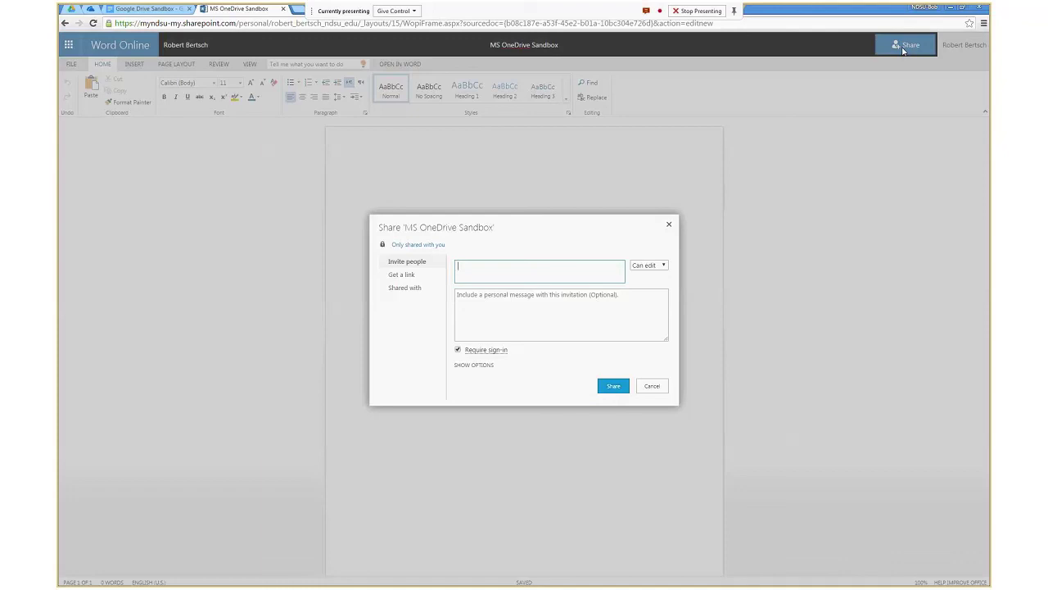
{"action": "type", "text": "beck"}
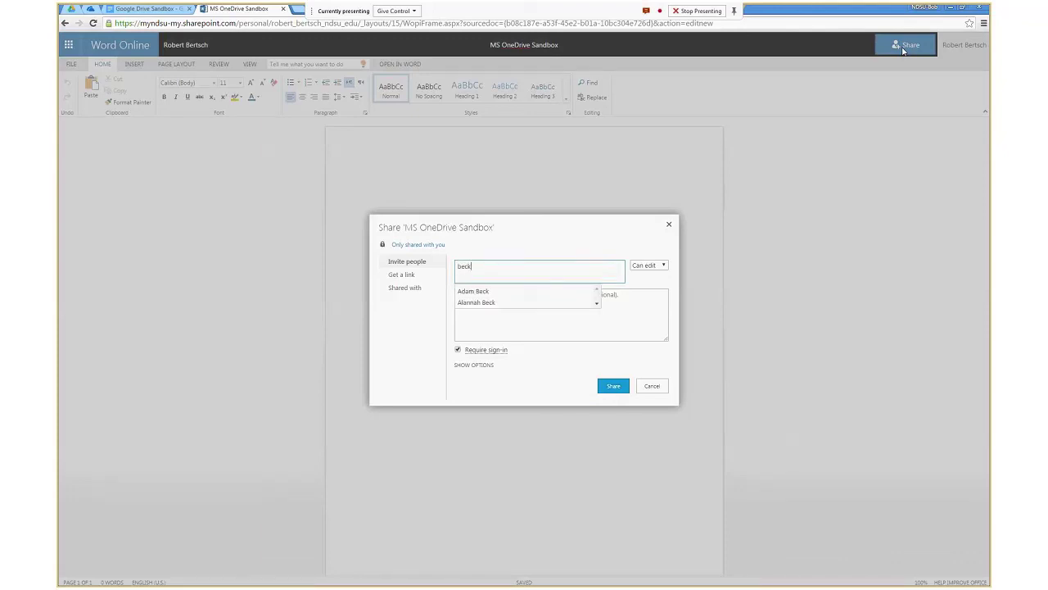
{"action": "key", "text": "BackSpace"}
{"action": "key", "text": "BackSpace"}
{"action": "key", "text": "BackSpace"}
{"action": "key", "text": "BackSpace"}
{"action": "type", "text": "koch"}
{"action": "key", "text": "Down"}
{"action": "key", "text": "Down"}
{"action": "key", "text": "Down"}
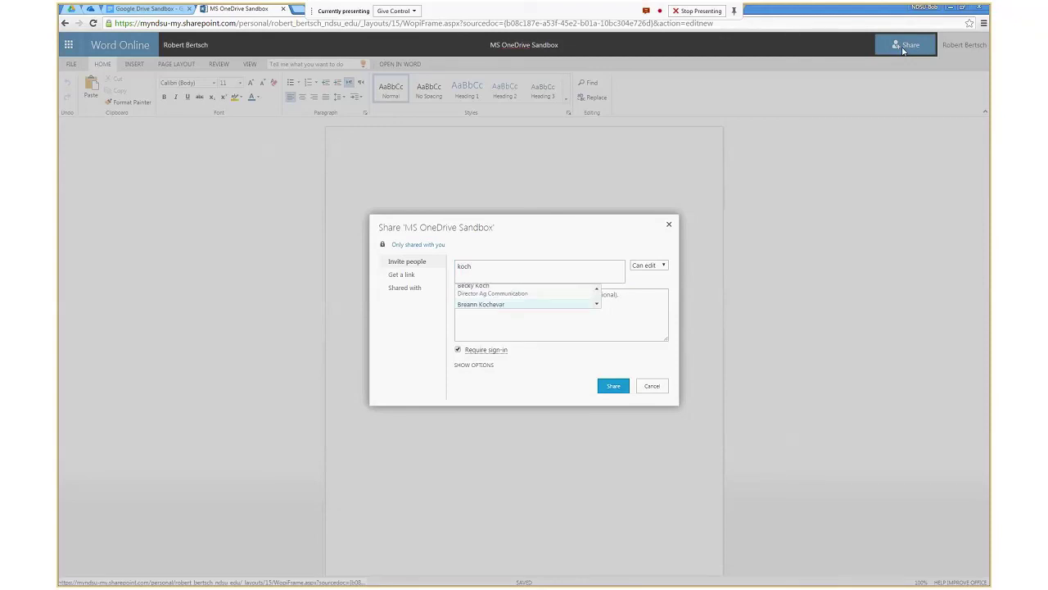
{"action": "key", "text": "Up"}
{"action": "key", "text": "Return"}
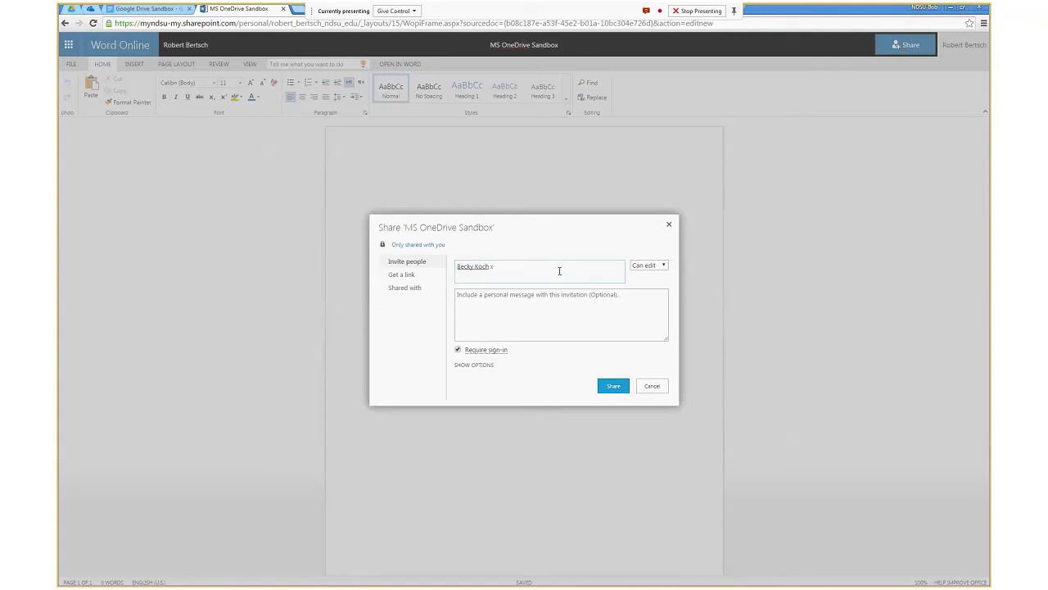
Keep Can edit permission for the invitee and generate an edit link requiring a university account
{"action": "left_click", "coordinate": [656, 269]}
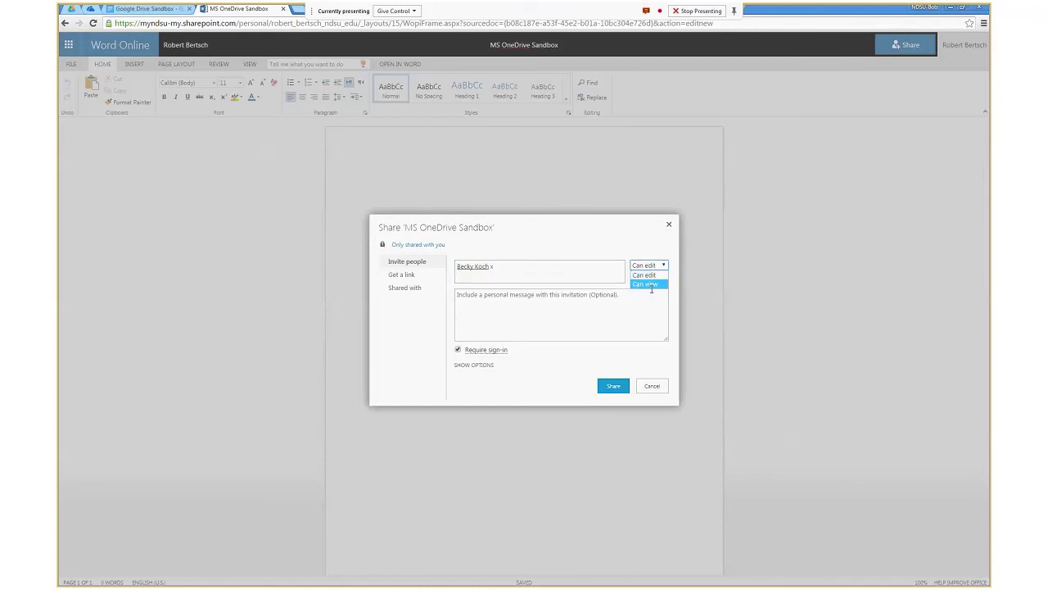
{"action": "left_click", "coordinate": [647, 276]}
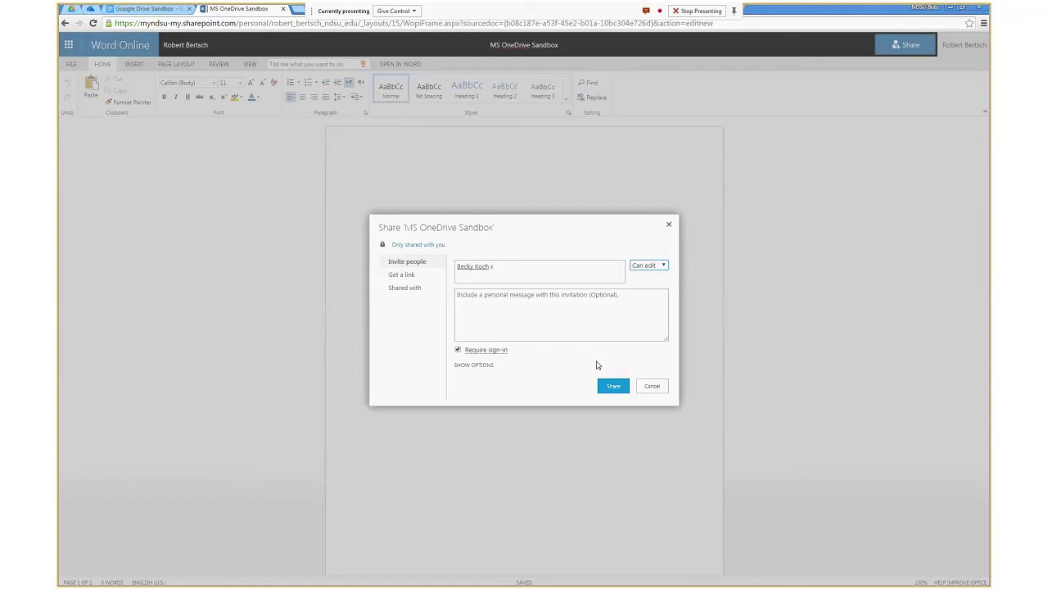
{"action": "left_click", "coordinate": [406, 277]}
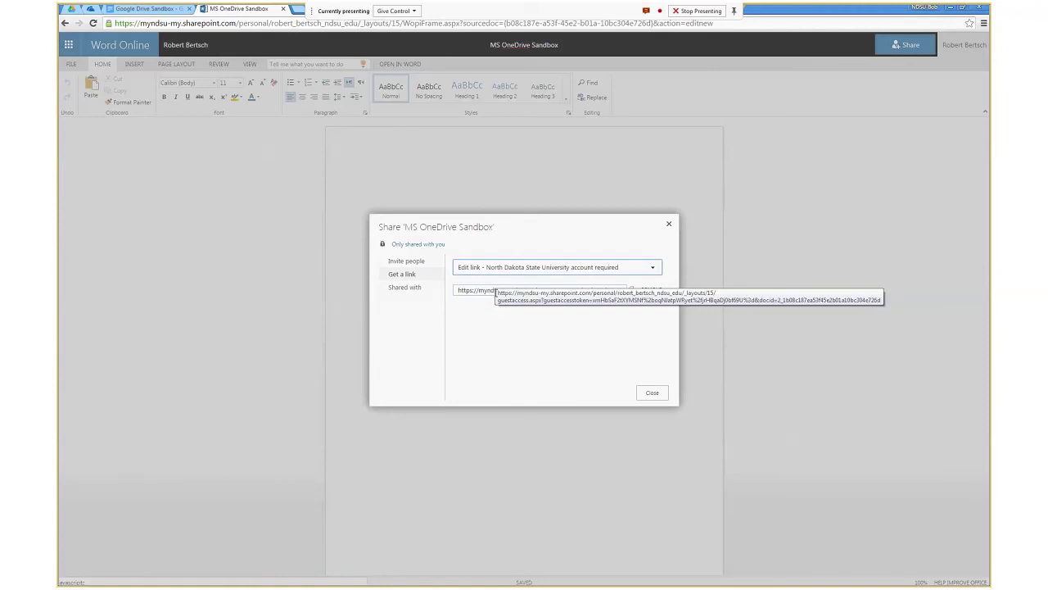
Change the share link to 'Edit link - no sign-in required', check expiration choices, and select the link
{"action": "left_click", "coordinate": [653, 270]}
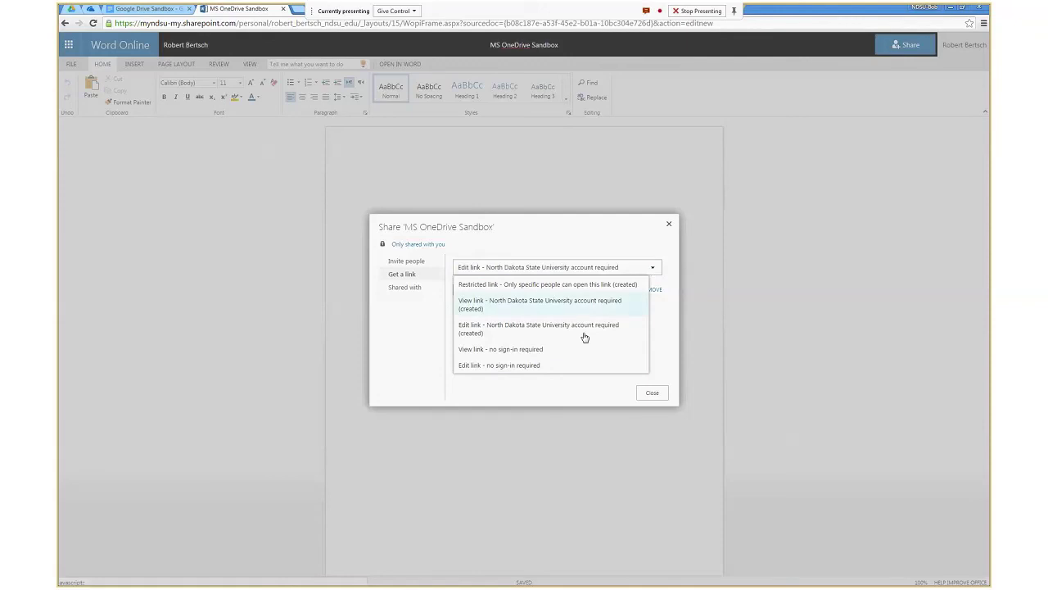
{"action": "left_click", "coordinate": [527, 368]}
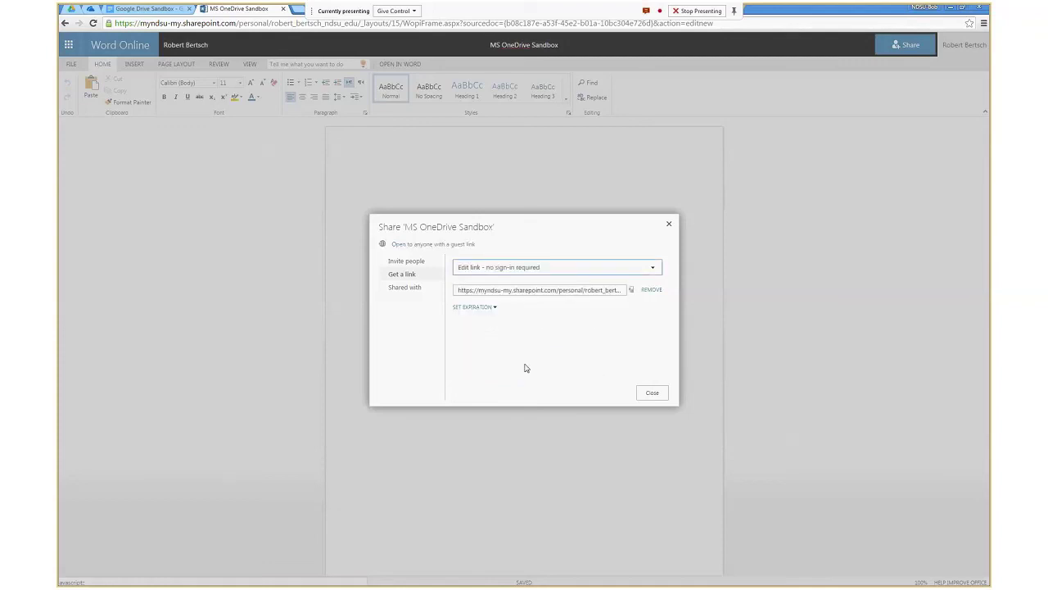
{"action": "left_click", "coordinate": [459, 291]}
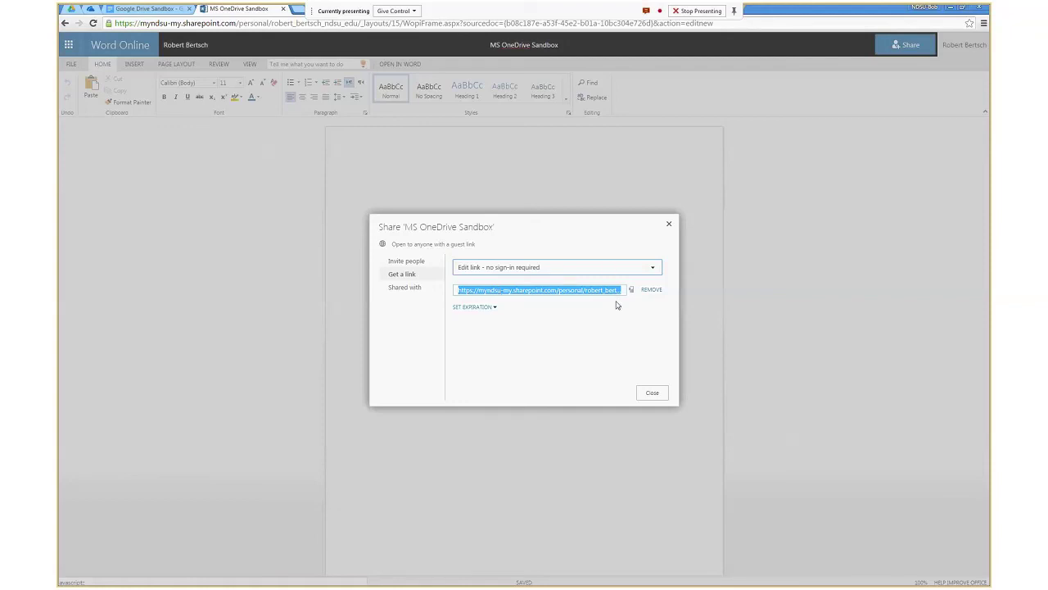
{"action": "left_click", "coordinate": [496, 309]}
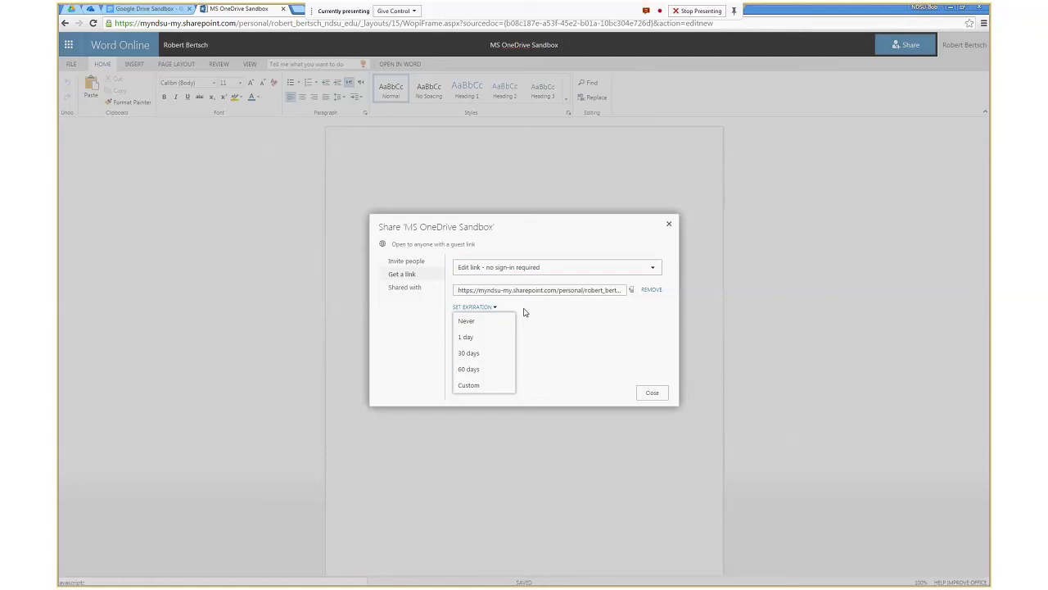
{"action": "left_click", "coordinate": [525, 312]}
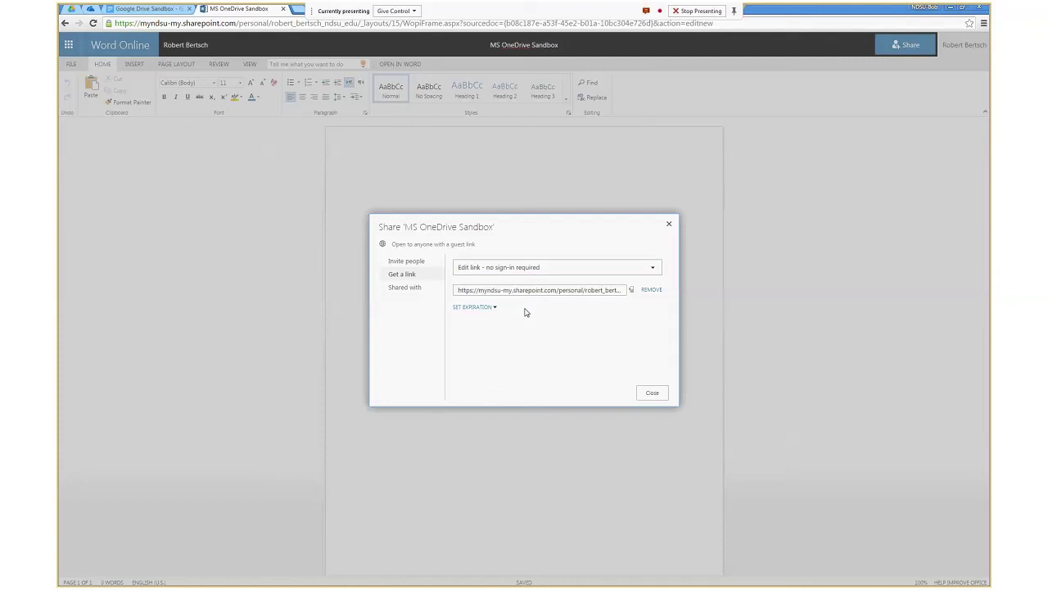
{"action": "left_click", "coordinate": [571, 291]}
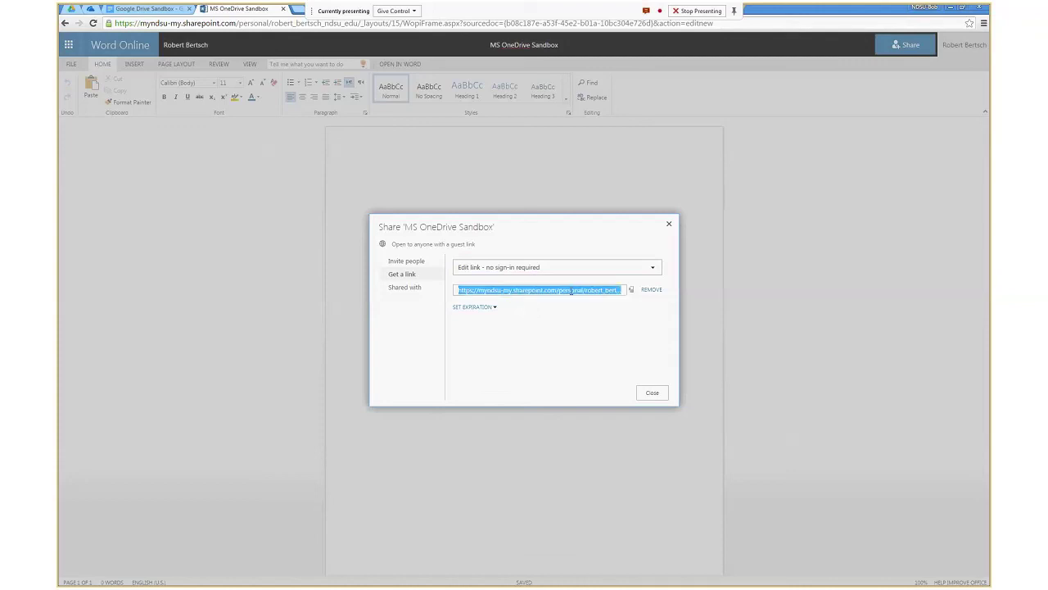
{"action": "right_click", "coordinate": [571, 290]}
Copy the no-sign-in guest edit link and close the Share dialog
{"action": "left_click", "coordinate": [592, 297]}
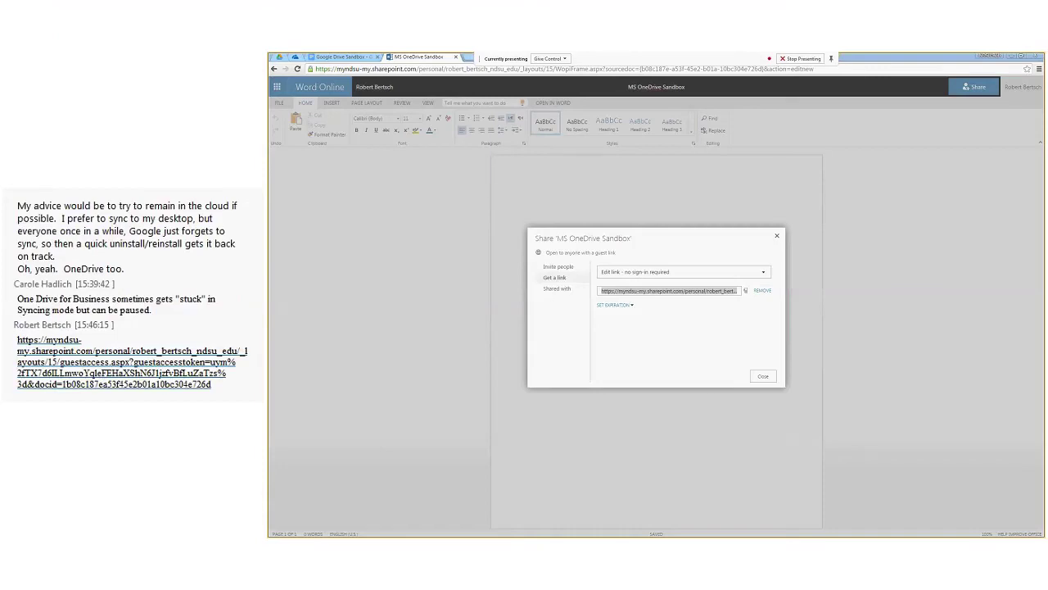
{"action": "left_click", "coordinate": [763, 375]}
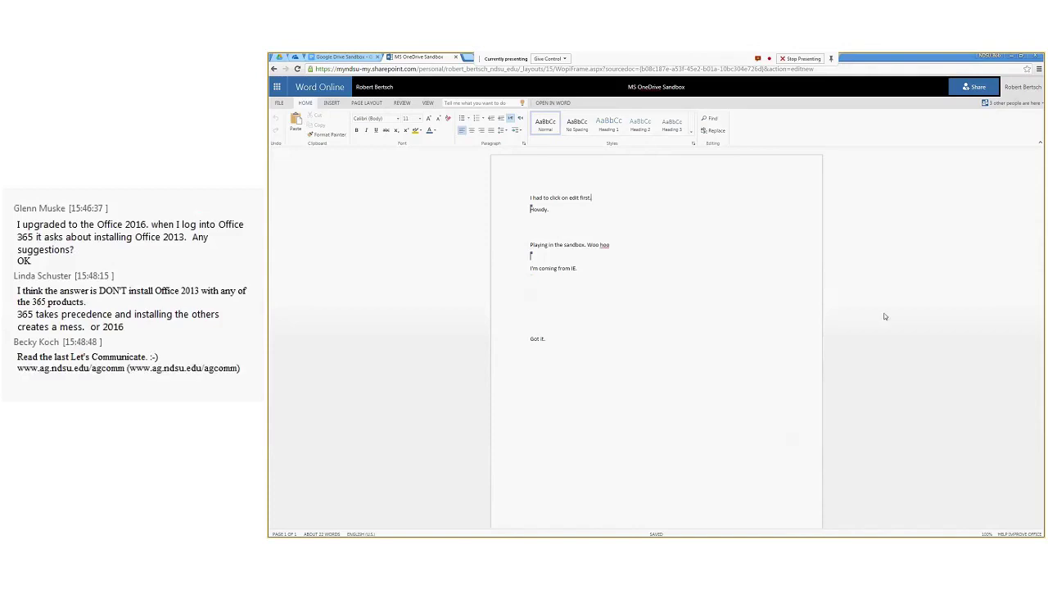
Open the Office 365 Sites app from the app launcher
{"action": "left_click", "coordinate": [280, 91]}
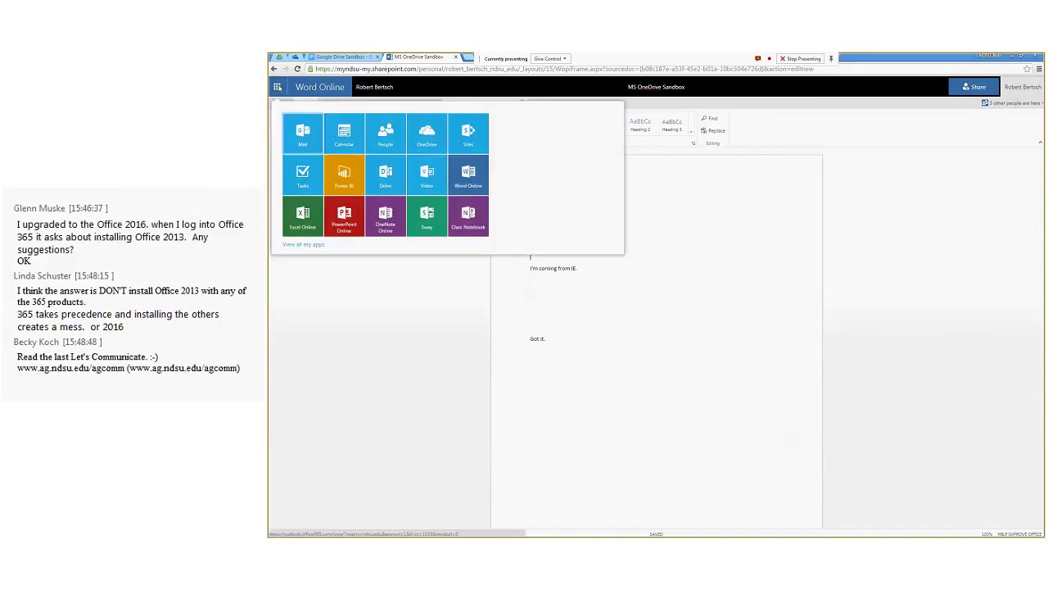
{"action": "left_click", "coordinate": [486, 146]}
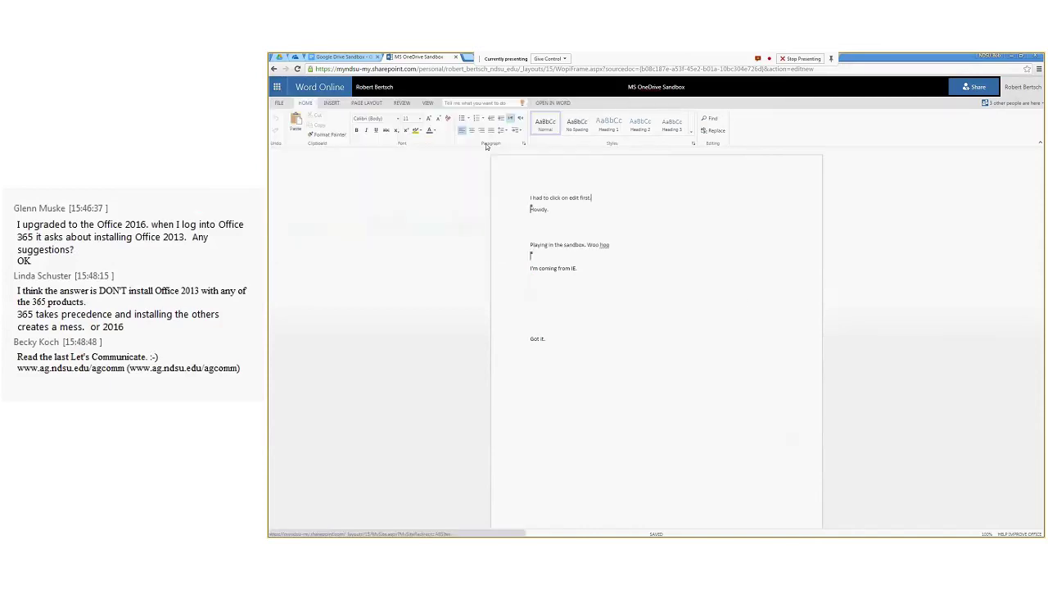
{"action": "left_click", "coordinate": [279, 88]}
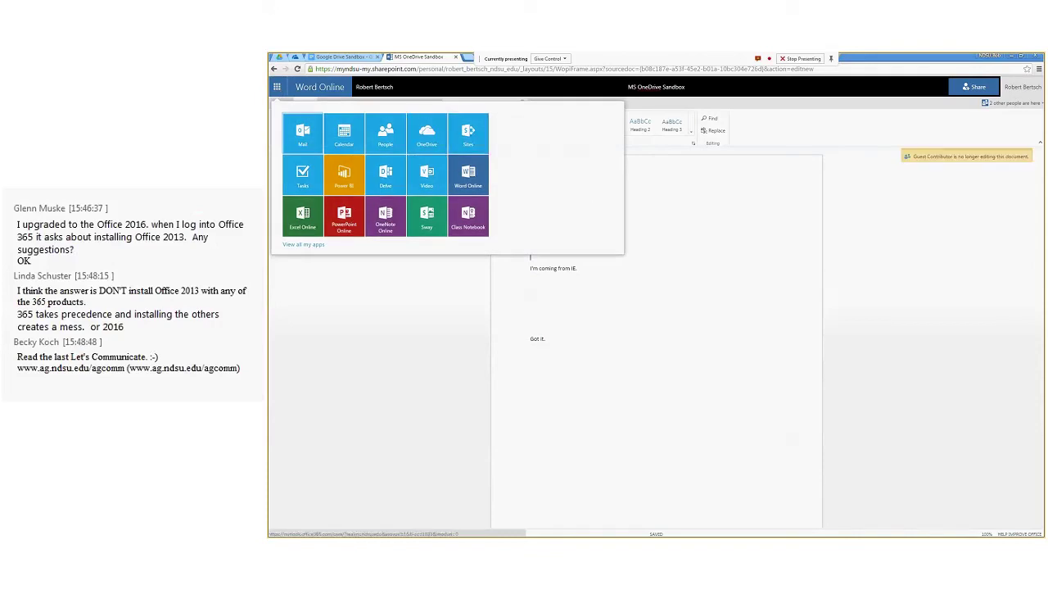
{"action": "left_click", "coordinate": [276, 87]}
{"action": "left_click", "coordinate": [277, 87]}
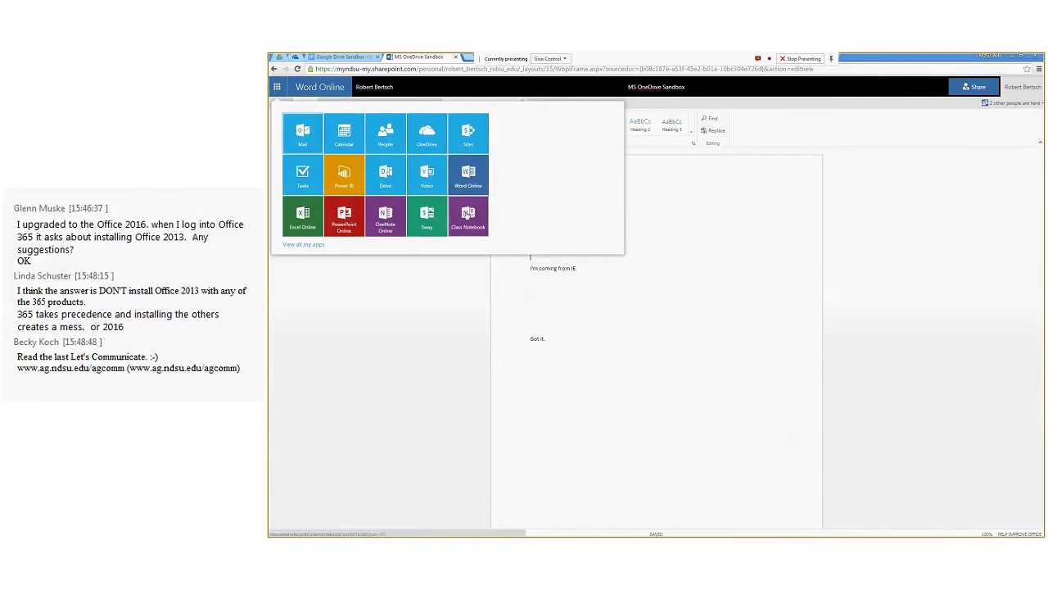
{"action": "left_click", "coordinate": [469, 134]}
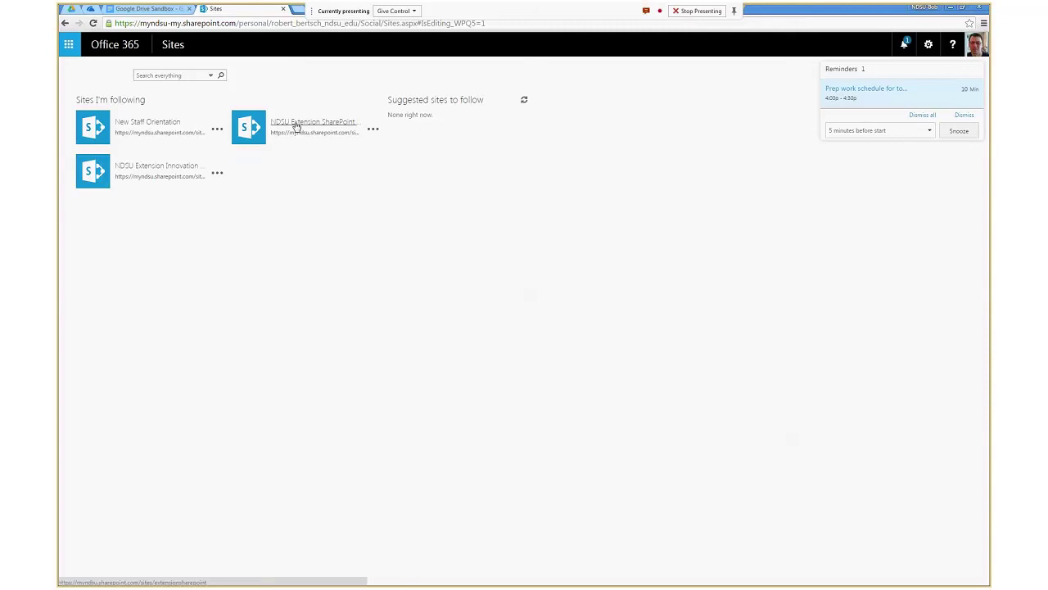
Open the NDSU Extension Innovation Team site from the followed sites list
{"action": "left_click", "coordinate": [167, 170]}
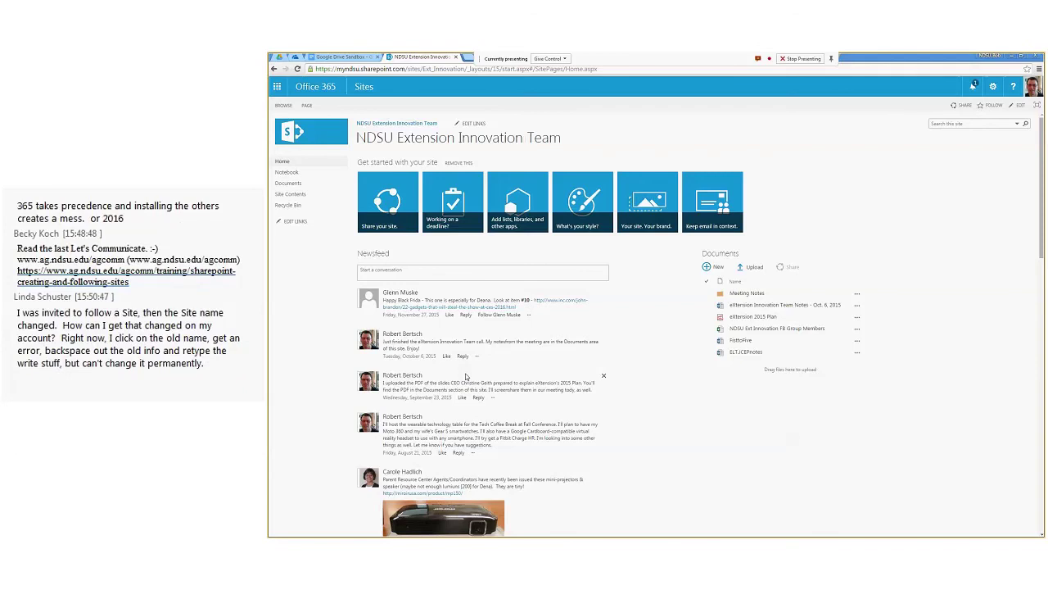
{"action": "left_click", "coordinate": [450, 315]}
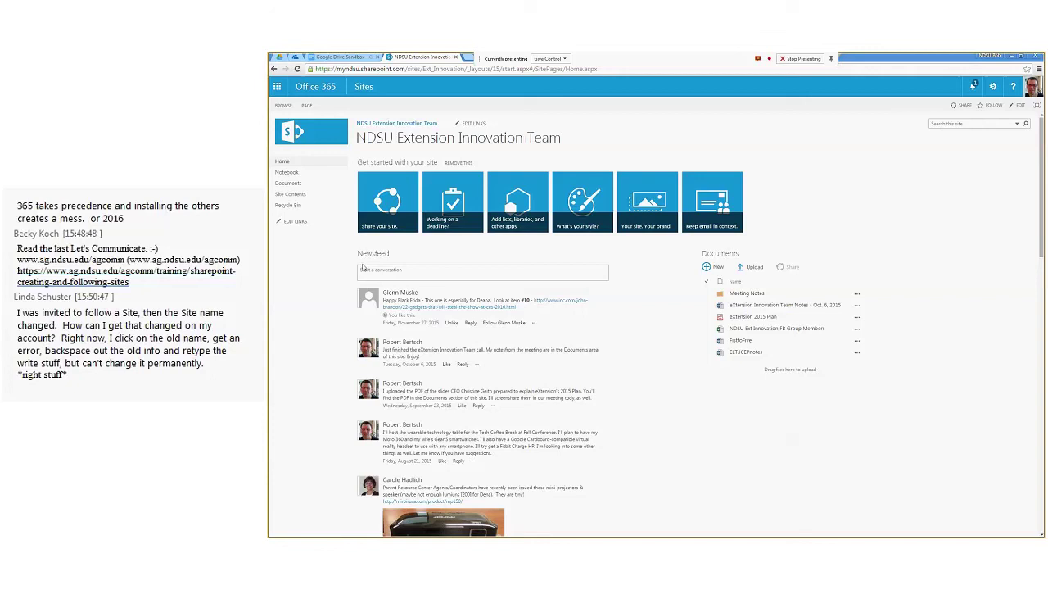
Go back to the followed sites list and open the New Staff Orientation site
{"action": "left_click", "coordinate": [273, 70]}
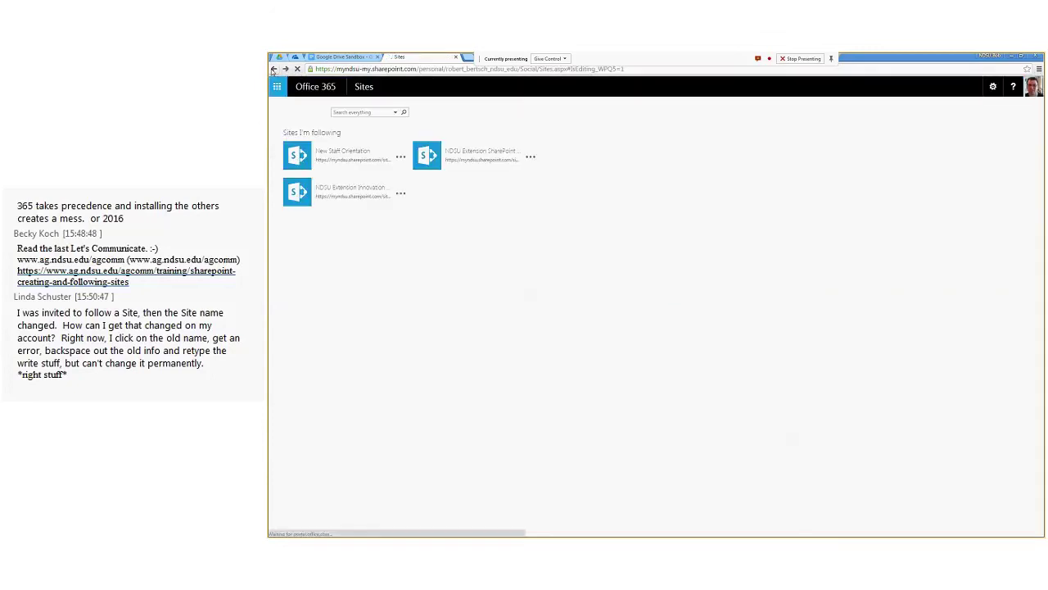
{"action": "left_click", "coordinate": [335, 154]}
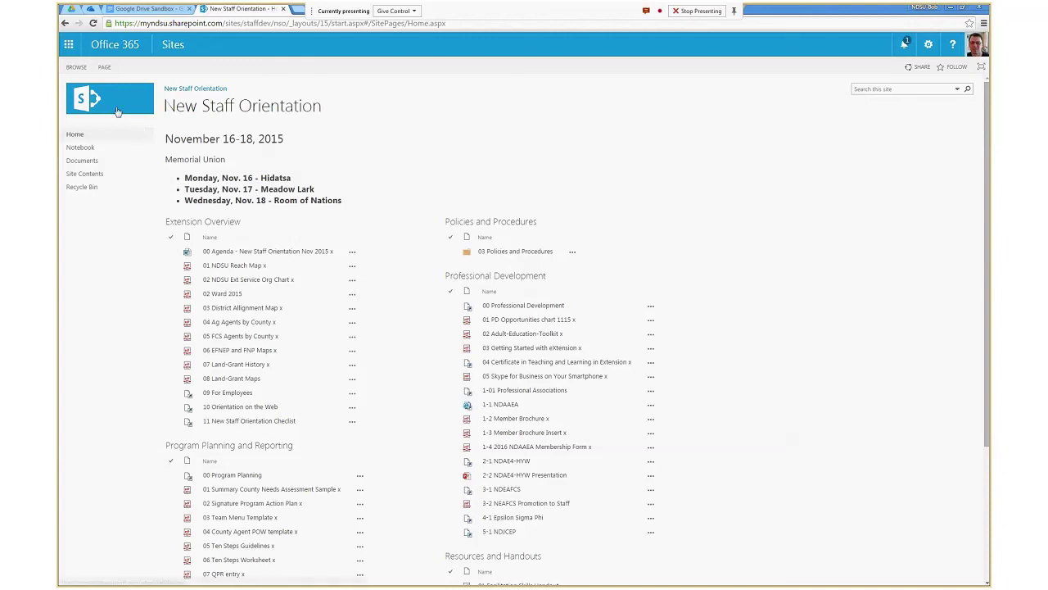
{"action": "left_click", "coordinate": [94, 152]}
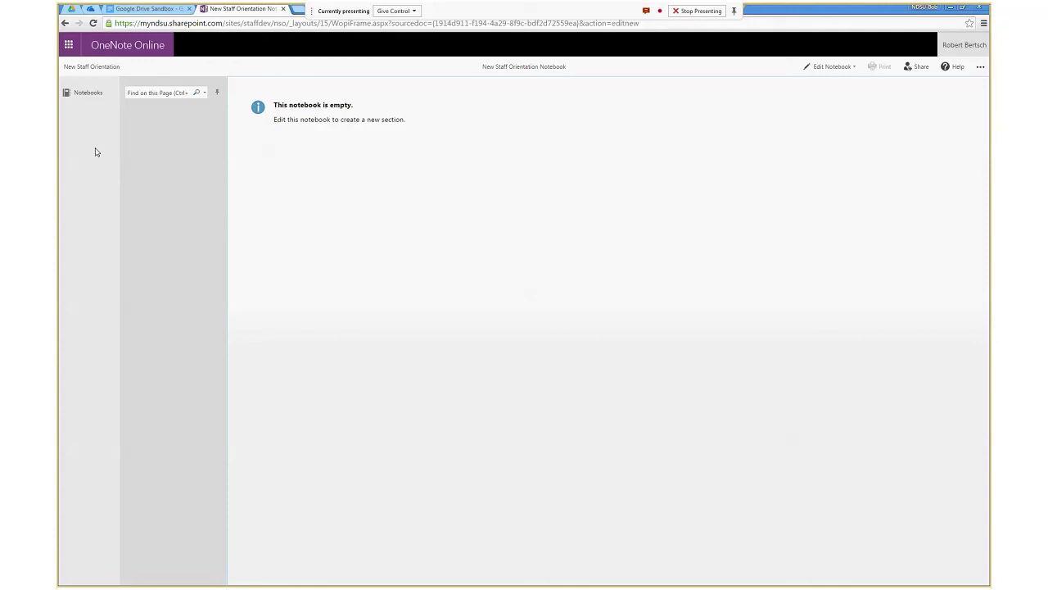
{"action": "left_click", "coordinate": [65, 24]}
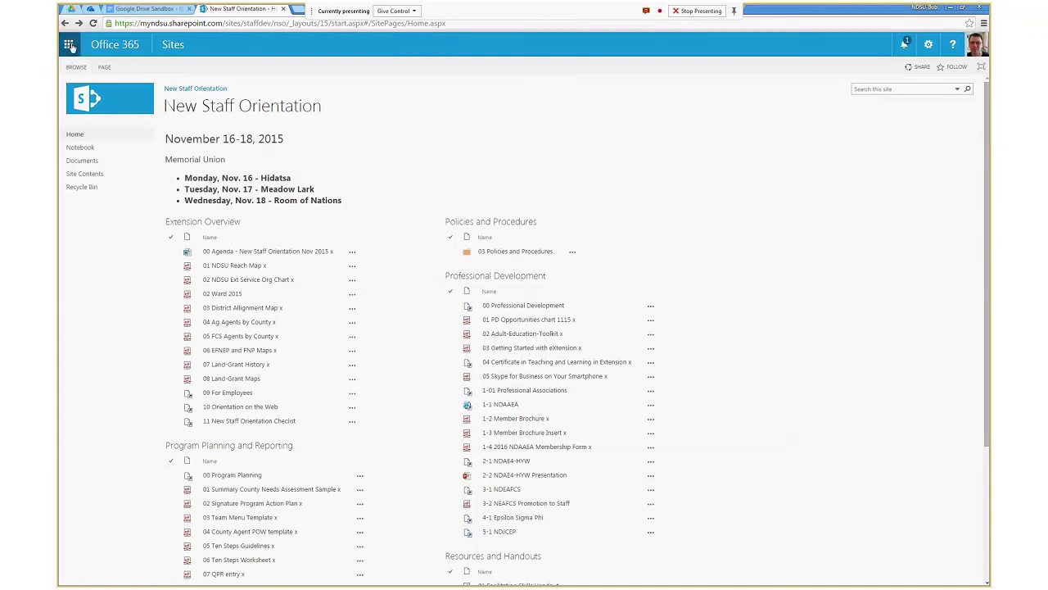
Switch from the New Staff Orientation site to OneDrive through the app launcher
{"action": "left_click", "coordinate": [71, 45]}
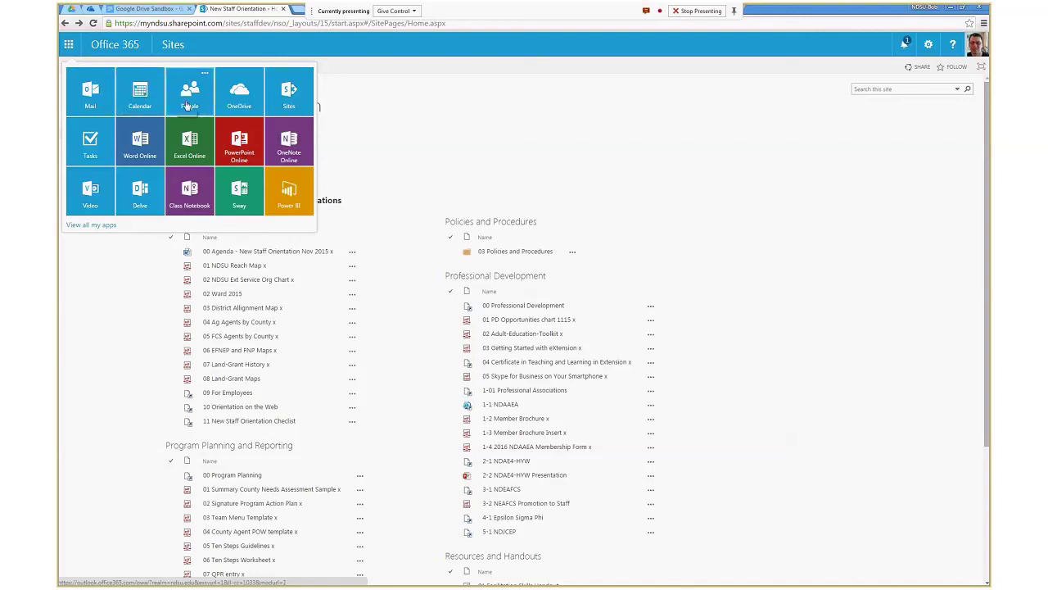
{"action": "left_click", "coordinate": [239, 94]}
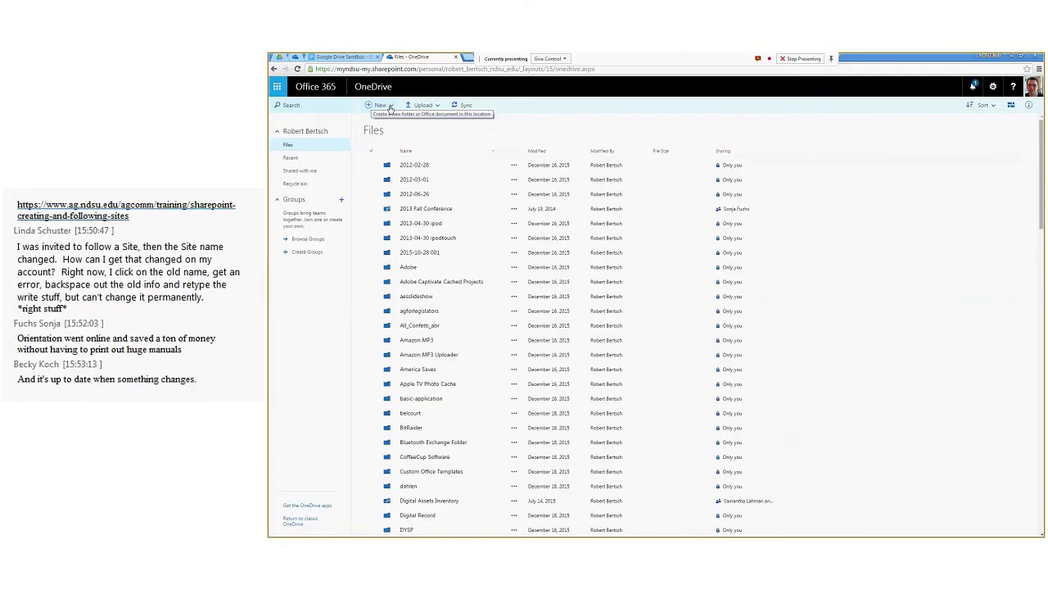
Create a new Excel survey in OneDrive named 'newtest'
{"action": "left_click", "coordinate": [203, 67]}
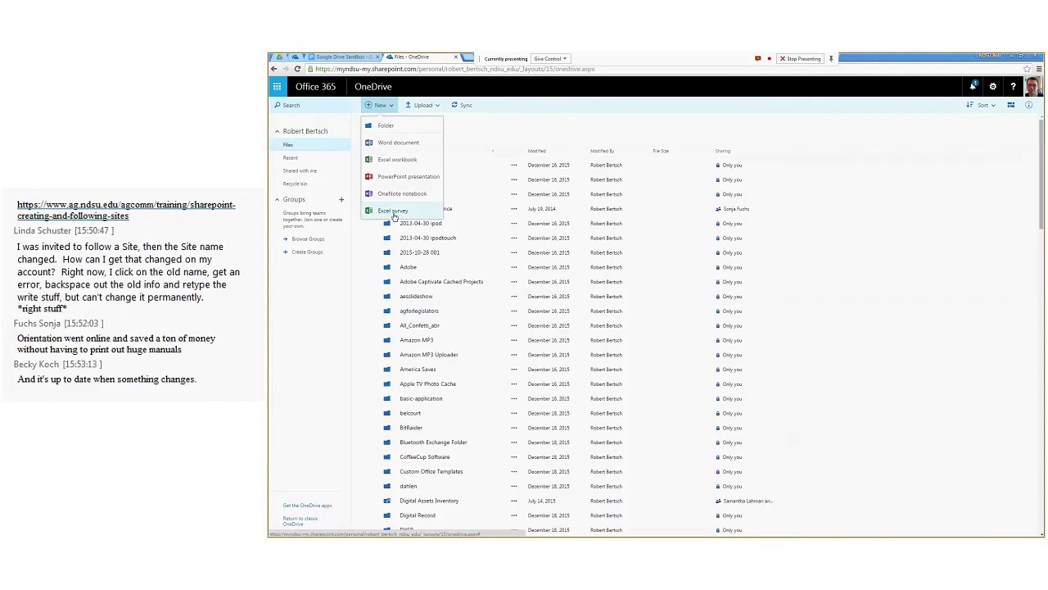
{"action": "left_click", "coordinate": [394, 211]}
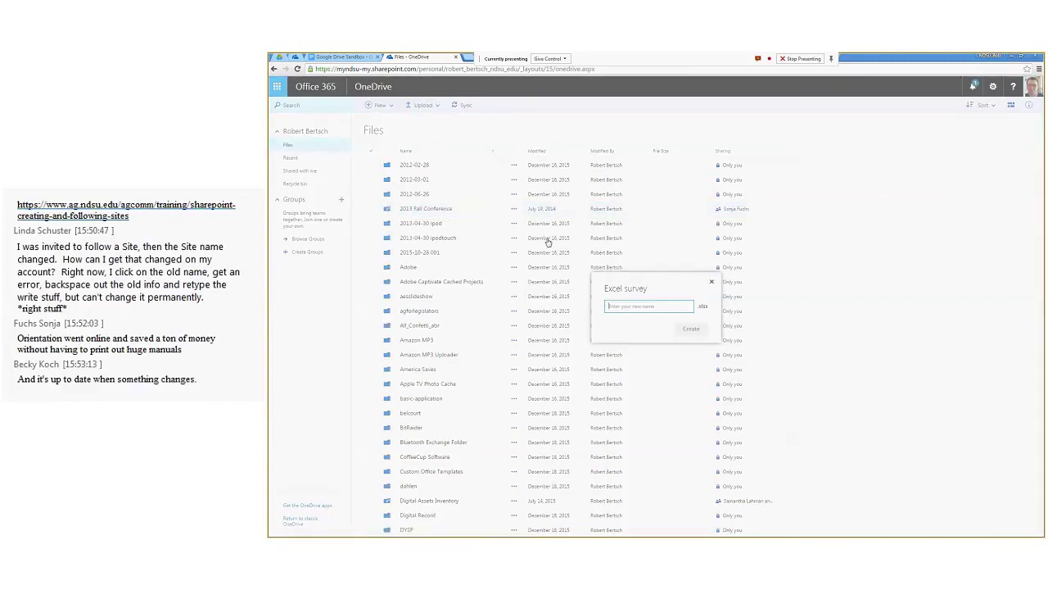
{"action": "type", "text": "newtest"}
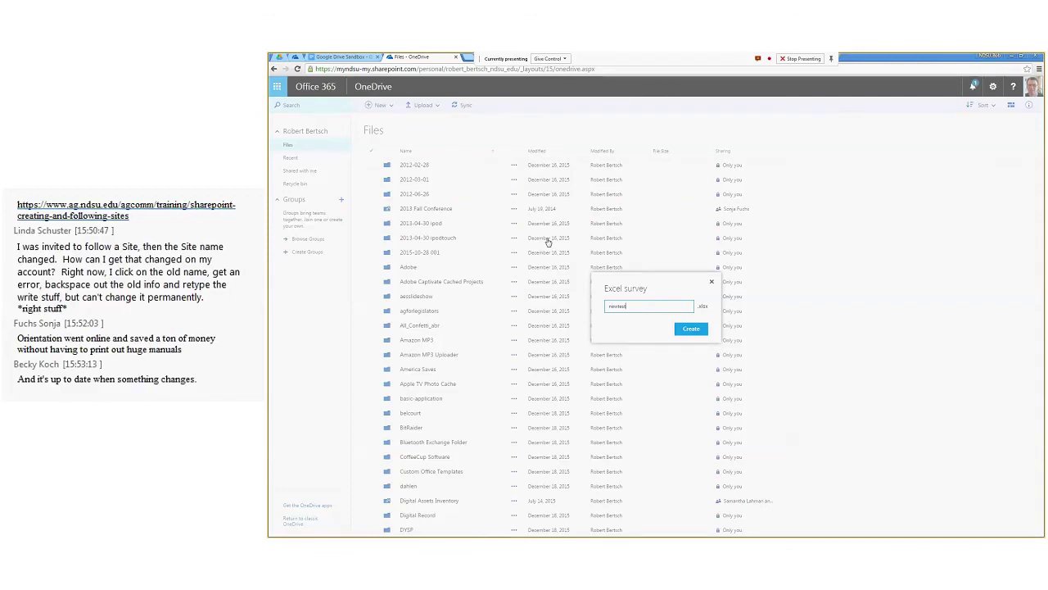
{"action": "left_click", "coordinate": [690, 329]}
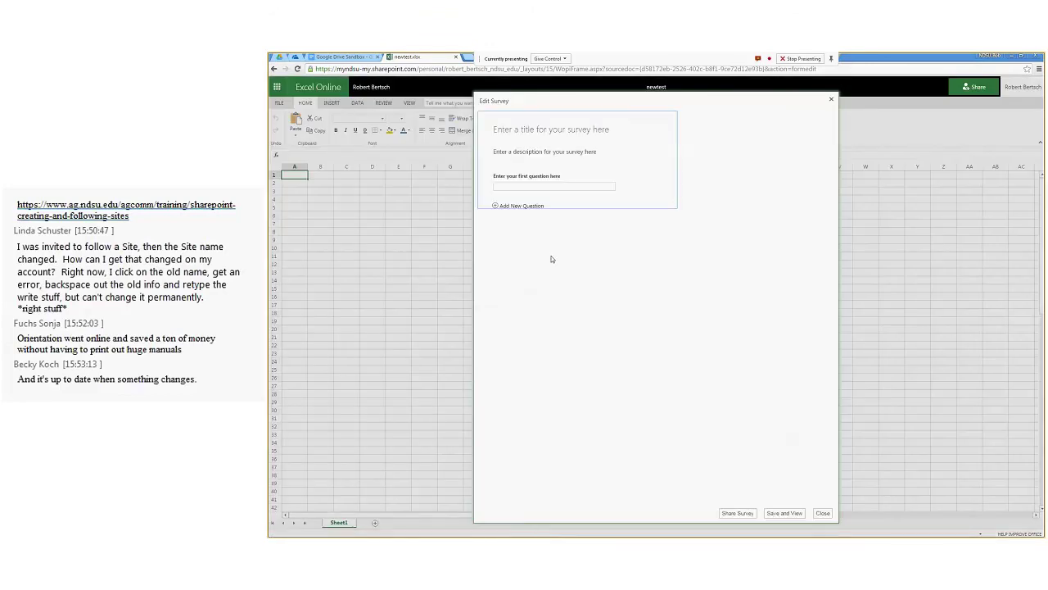
Change the first question's text to 'What is your favorite OS?' with response type Choice
{"action": "left_click", "coordinate": [542, 185]}
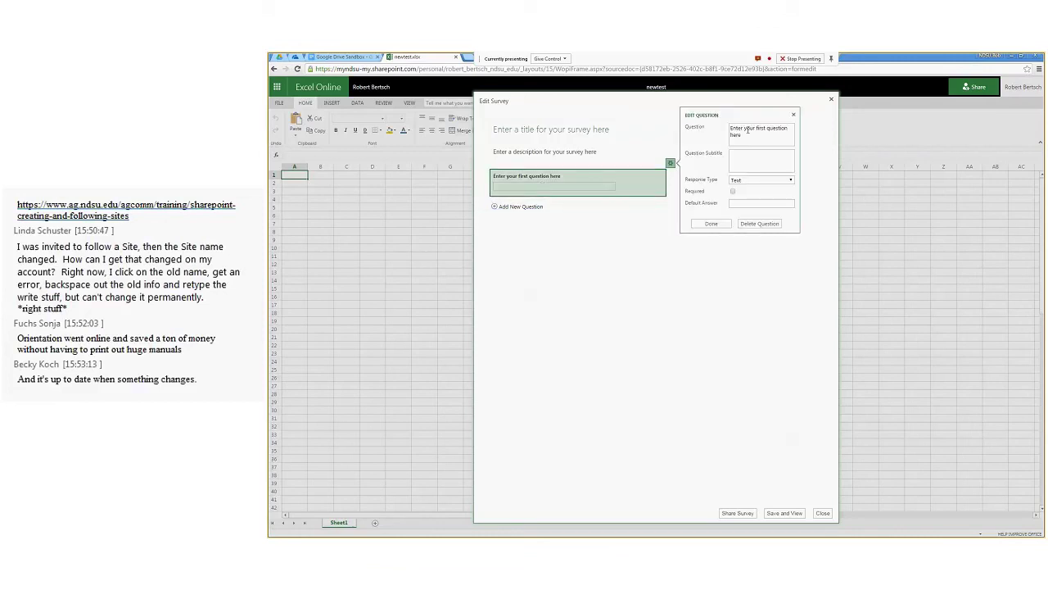
{"action": "left_click", "coordinate": [742, 134]}
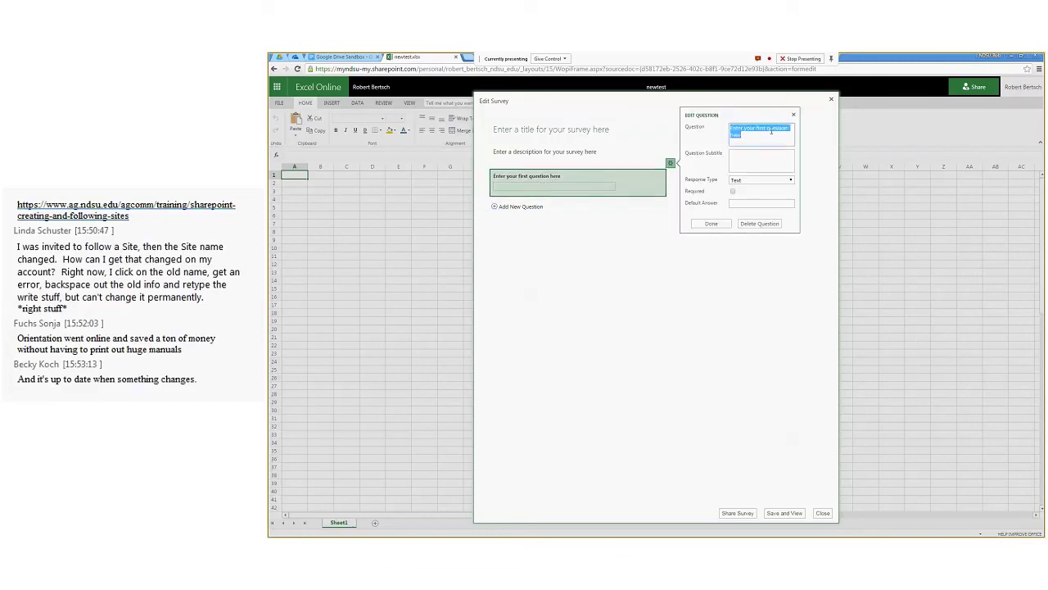
{"action": "type", "text": "What is your favori"}
{"action": "type", "text": "te O"}
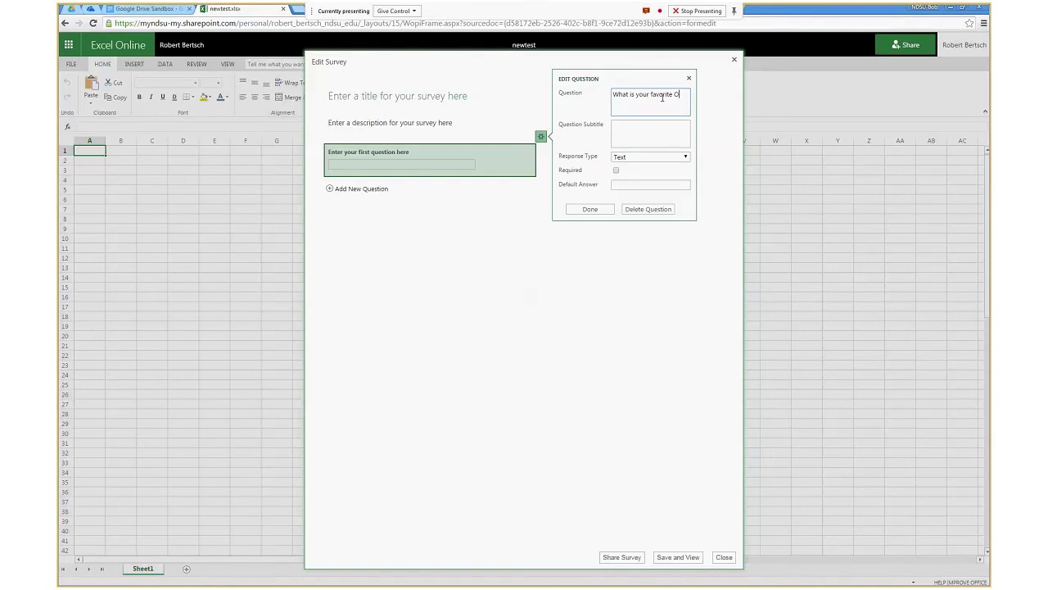
{"action": "type", "text": "S?"}
{"action": "left_click", "coordinate": [655, 160]}
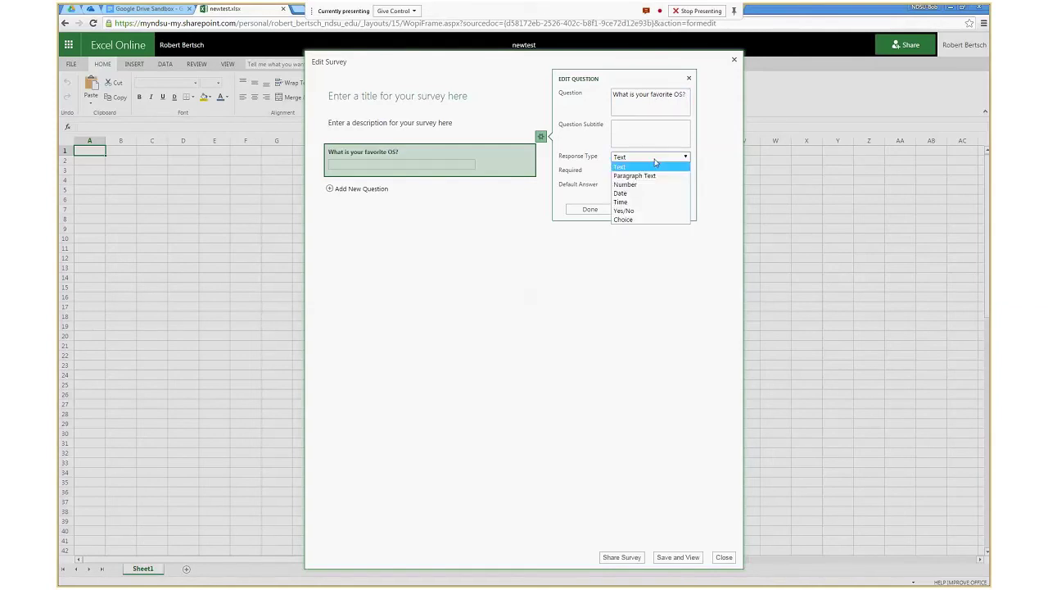
{"action": "left_click", "coordinate": [644, 220]}
Replace the default choices with Android, Windows and iOS and finish the question
{"action": "left_click_drag", "start_coordinate": [629, 194], "coordinate": [573, 186]}
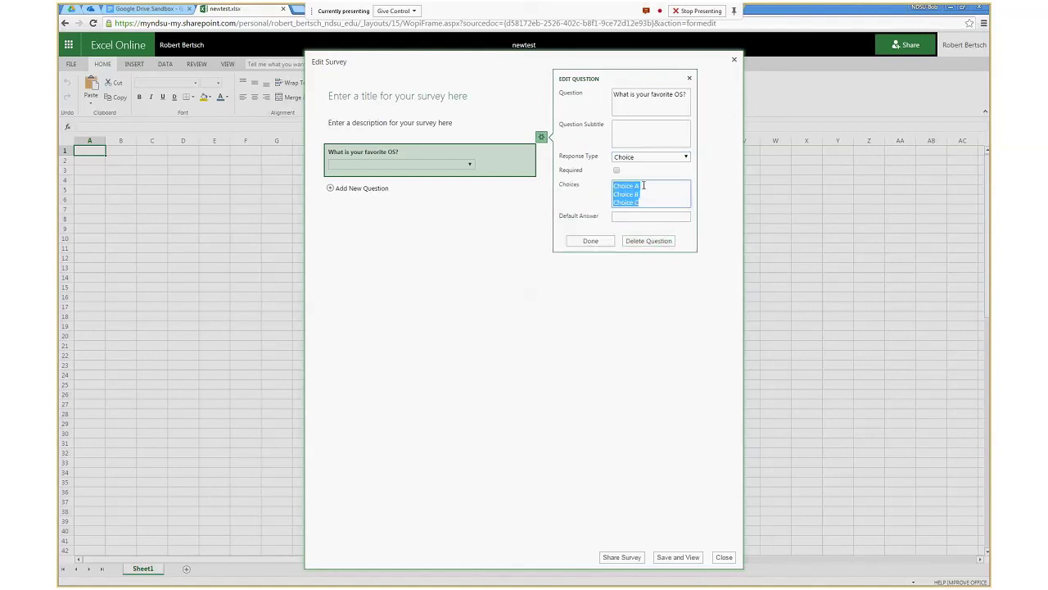
{"action": "type", "text": "Android"}
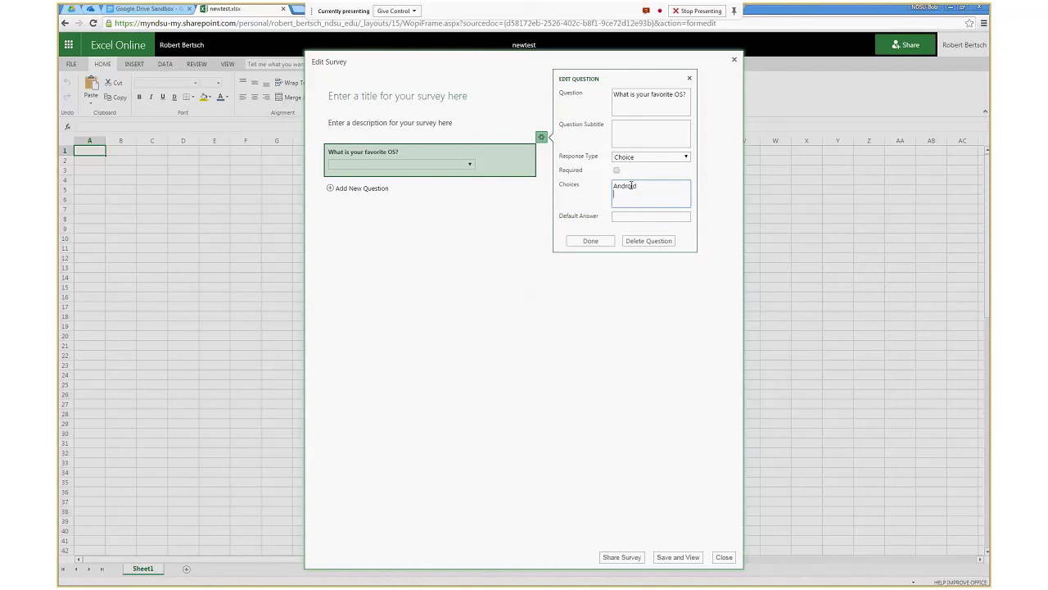
{"action": "key", "text": "Return"}
{"action": "type", "text": "Windows "}
{"action": "type", "text": "iOS"}
{"action": "left_click", "coordinate": [591, 241]}
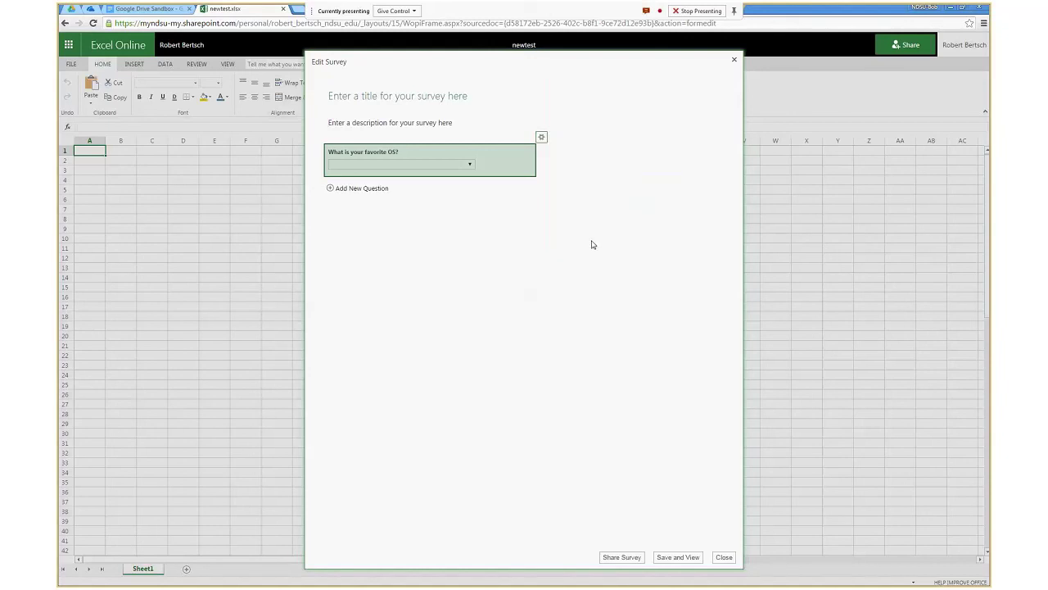
Save and view the survey, then copy its share link and close the share dialog
{"action": "left_click", "coordinate": [635, 560]}
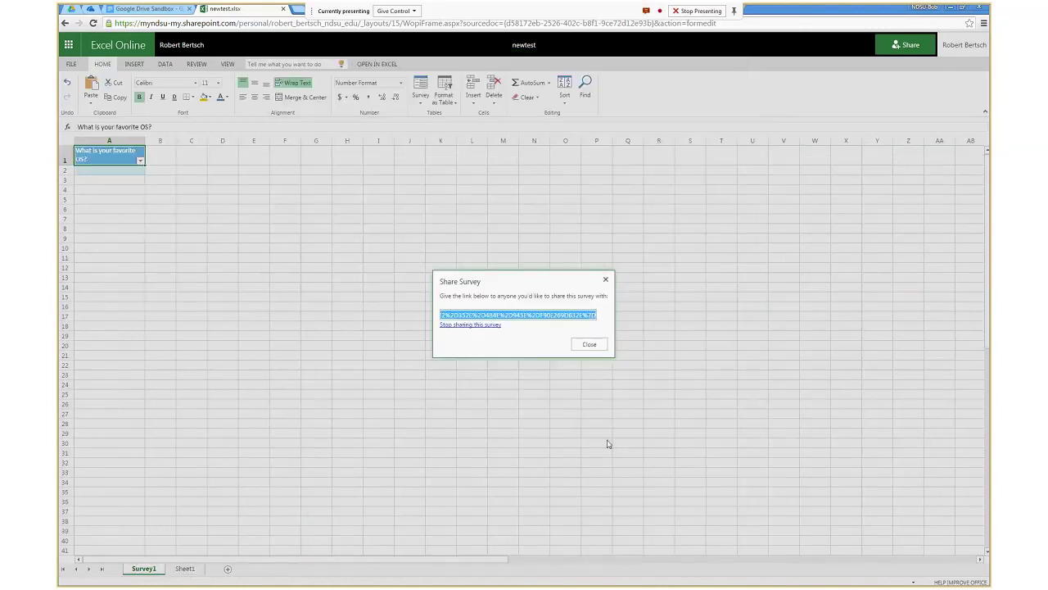
{"action": "right_click", "coordinate": [536, 320]}
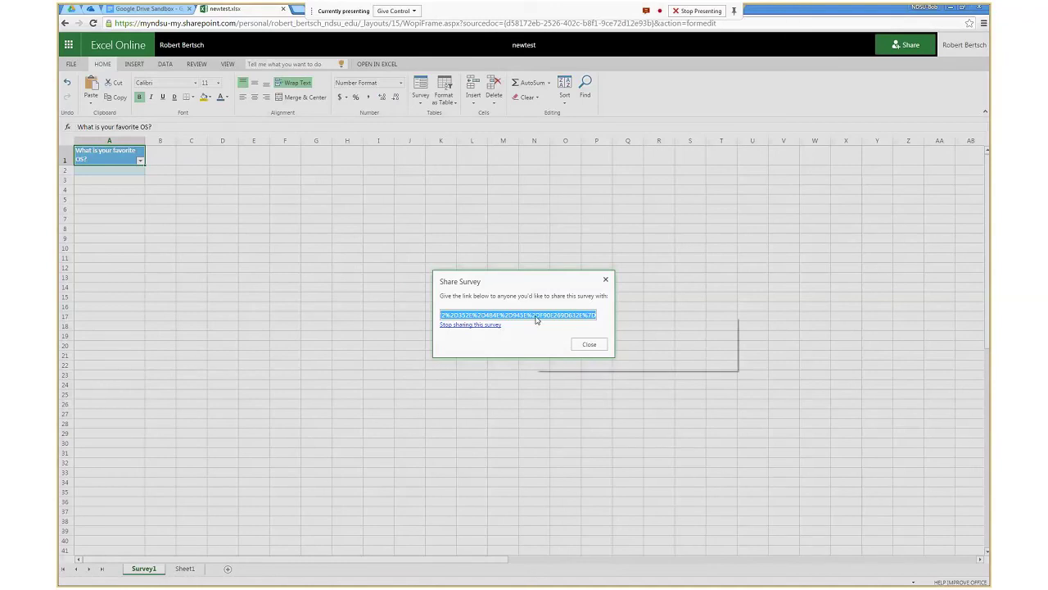
{"action": "left_click", "coordinate": [550, 323]}
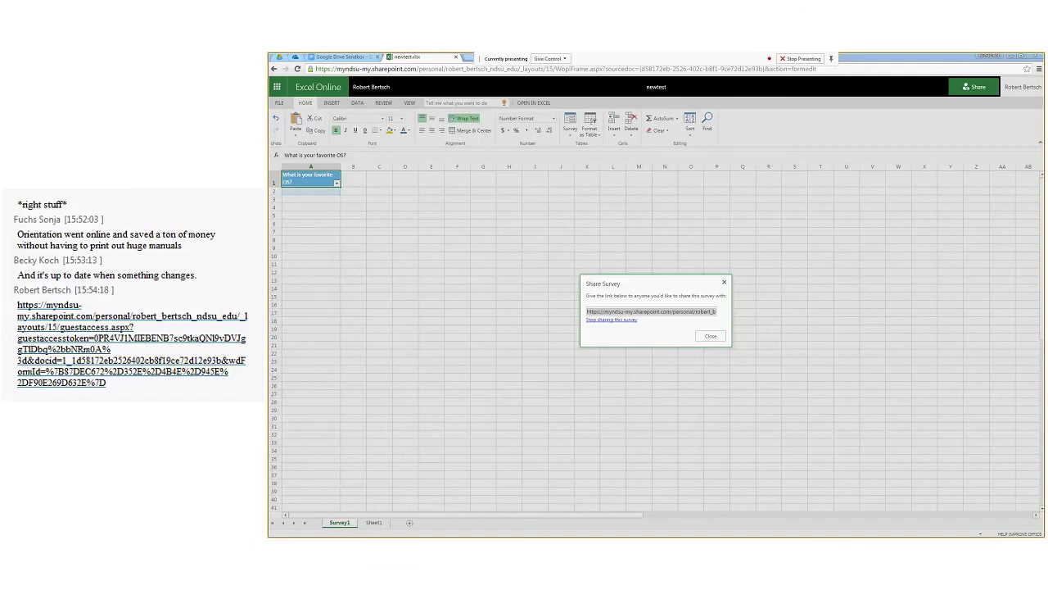
{"action": "left_click", "coordinate": [706, 337]}
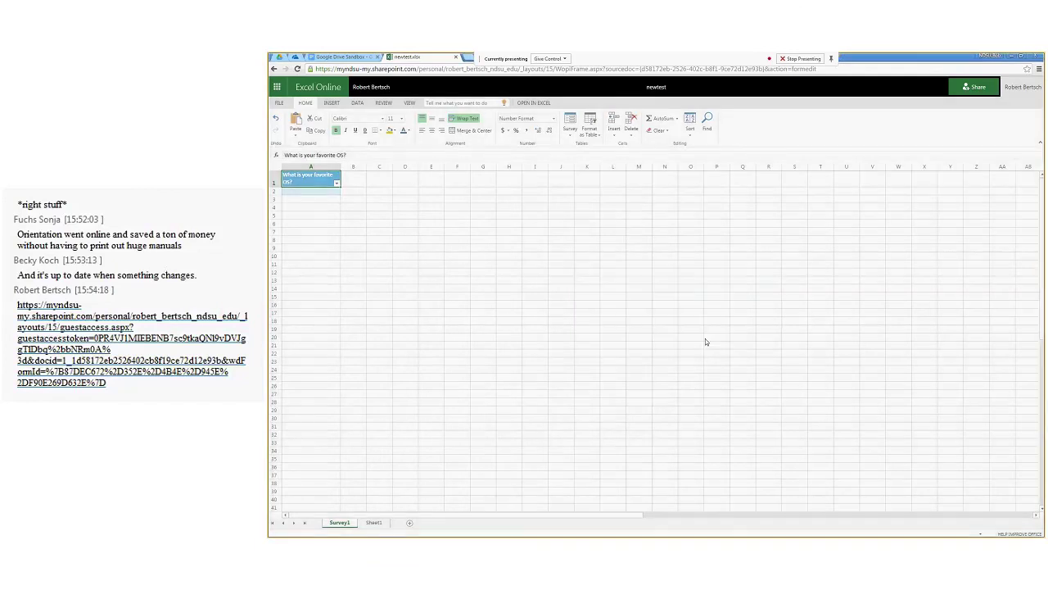